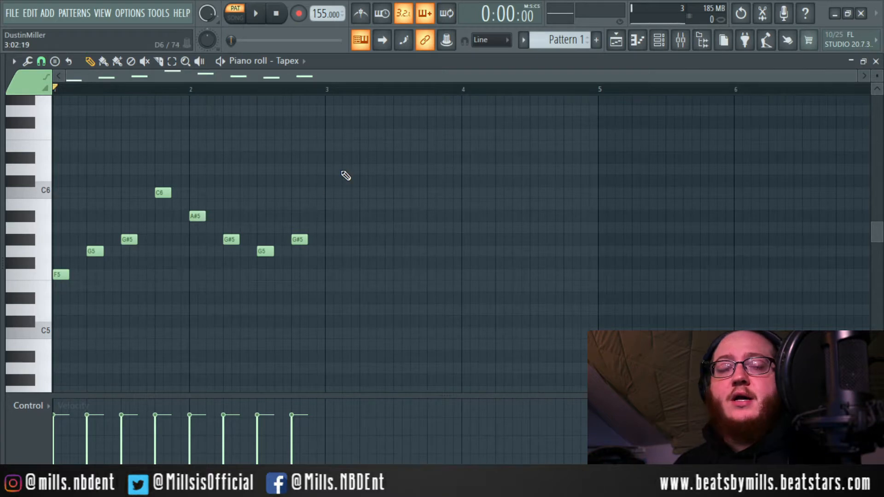
Step: Play back the existing Tapex melody and look through the stamp tool's chords and scales
{"action": "key", "text": "space"}
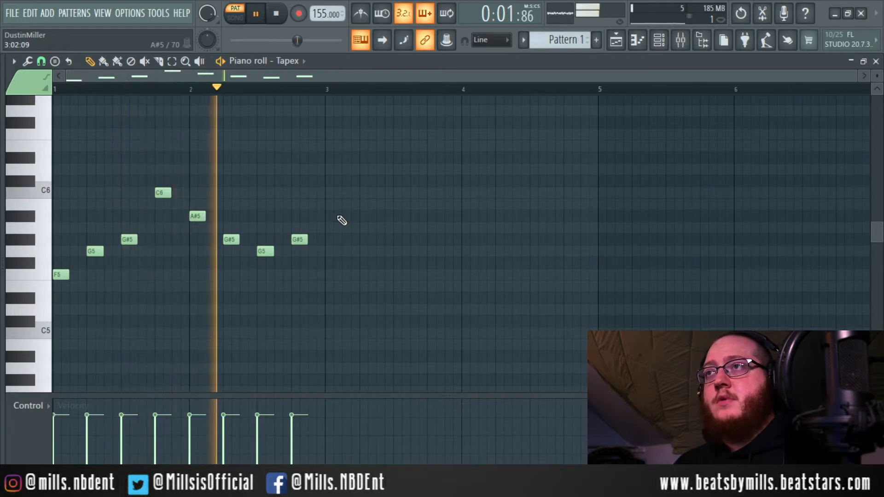
{"action": "key", "text": "space"}
{"action": "scroll", "coordinate": [104, 87], "scroll_direction": "up", "scroll_amount": 4}
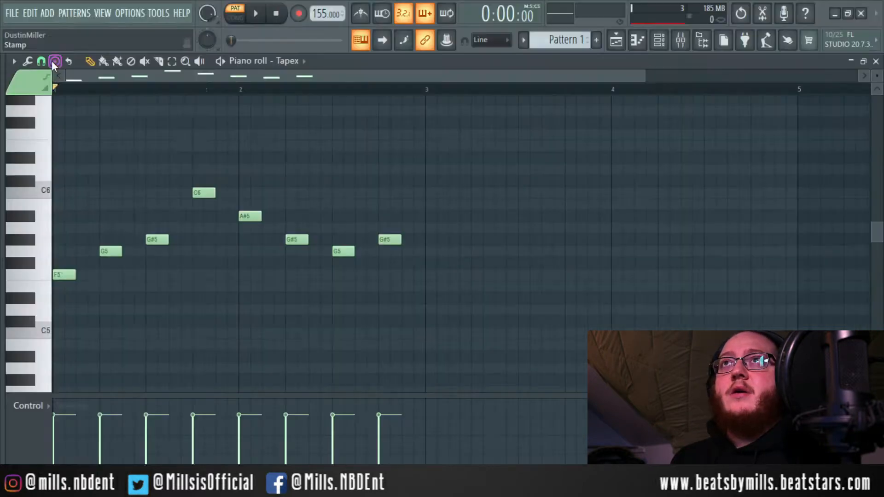
{"action": "left_click", "coordinate": [55, 61]}
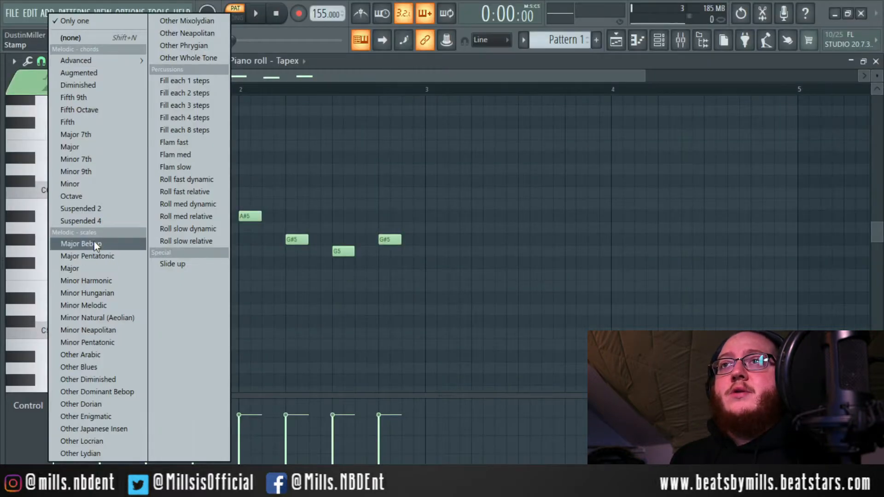
{"action": "left_click", "coordinate": [109, 307]}
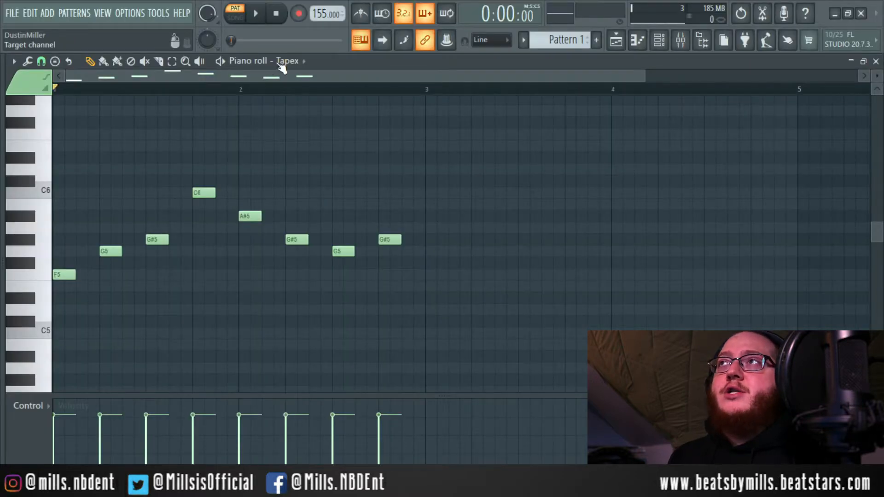
Step: Switch the piano roll to the Sampler channel and stamp a Minor Natural (Aeolian) scale from F5 at the start of bar 1
{"action": "left_click", "coordinate": [288, 61]}
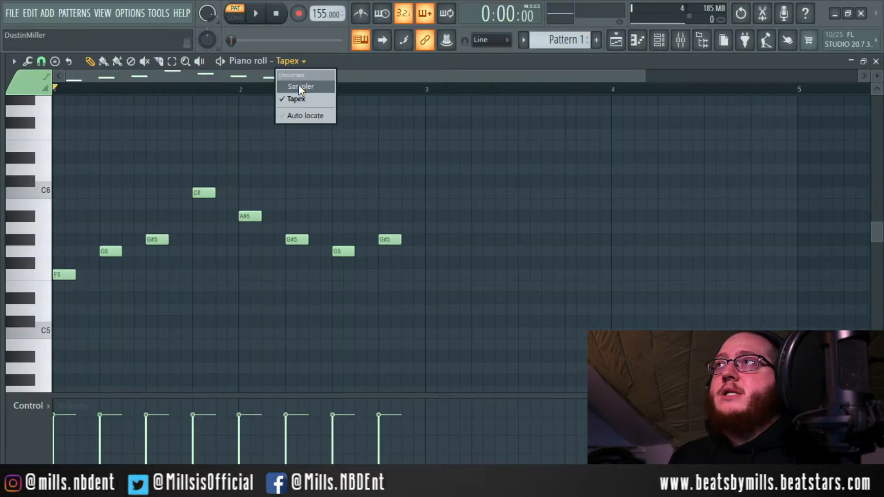
{"action": "left_click", "coordinate": [303, 86]}
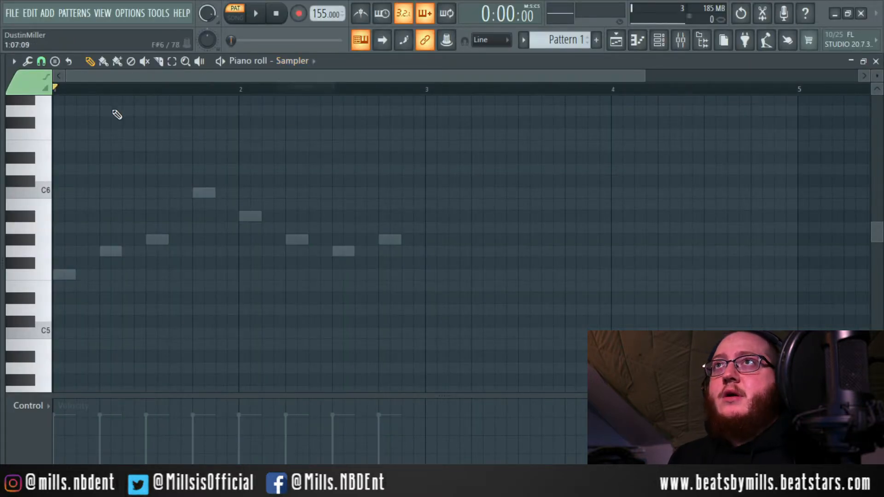
{"action": "left_click", "coordinate": [55, 61]}
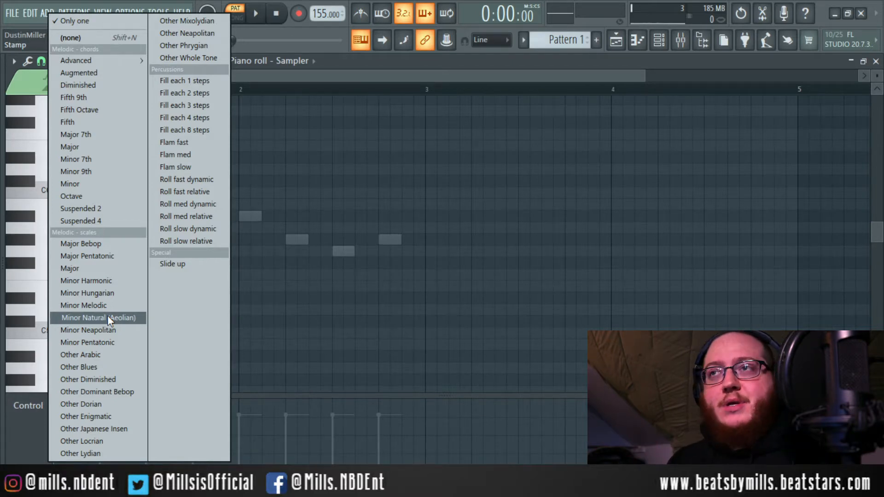
{"action": "left_click", "coordinate": [107, 316]}
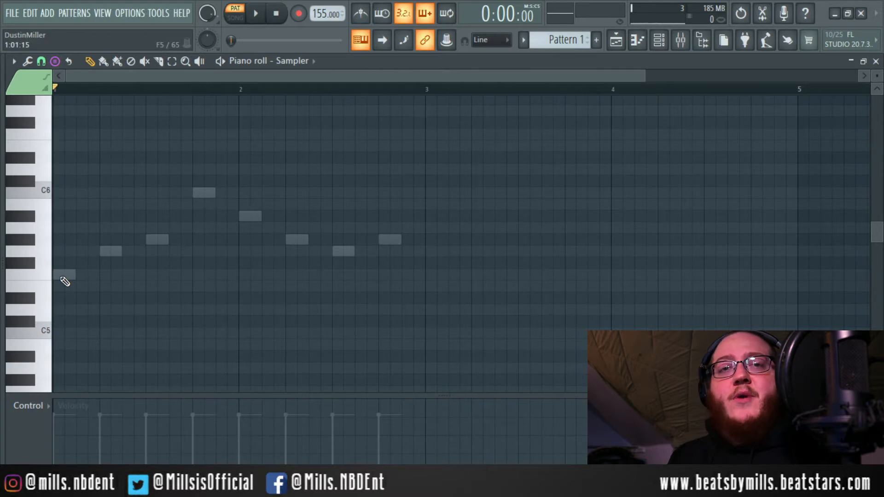
{"action": "left_click", "coordinate": [62, 275]}
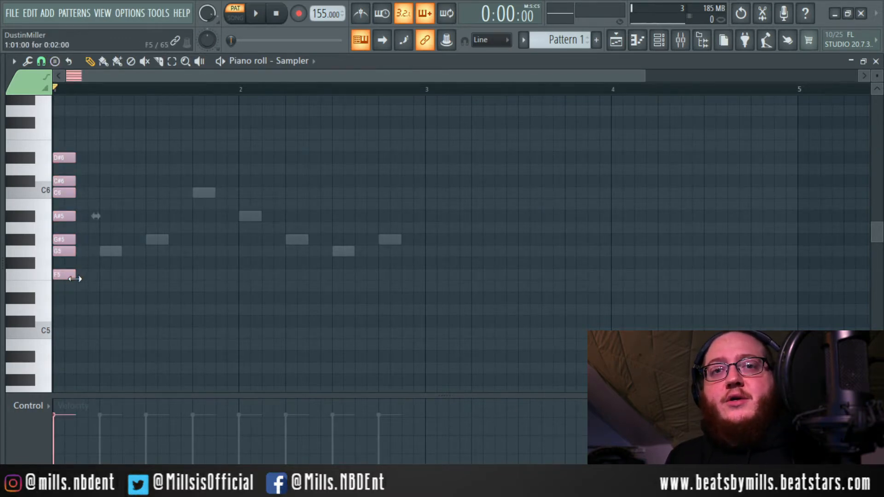
{"action": "left_click", "coordinate": [92, 279]}
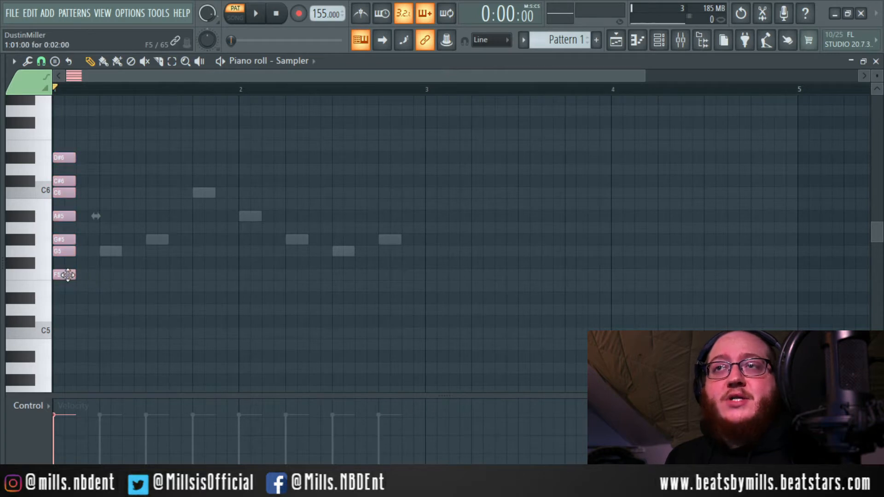
Step: Stretch the stamped scale notes to four bars and copy them into the octaves above and below
{"action": "left_click_drag", "start_coordinate": [75, 275], "coordinate": [796, 292]}
{"action": "scroll", "coordinate": [103, 90], "scroll_direction": "down", "scroll_amount": 3}
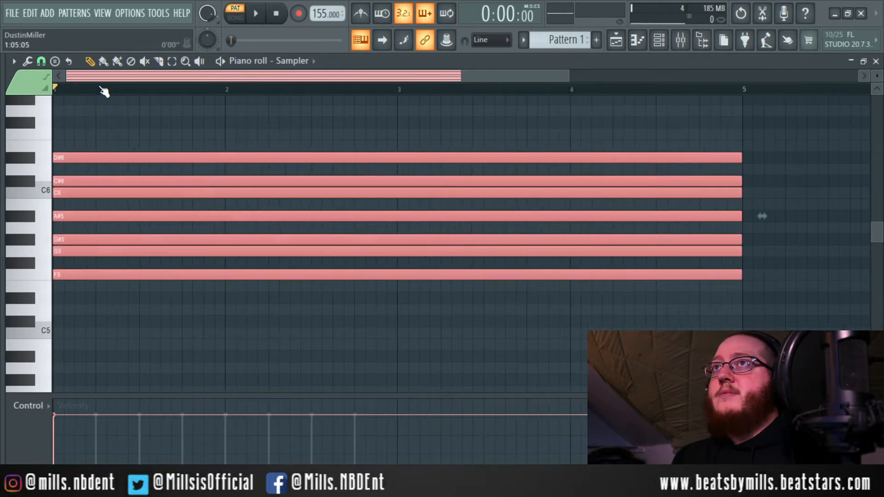
{"action": "key", "text": "ctrl+a"}
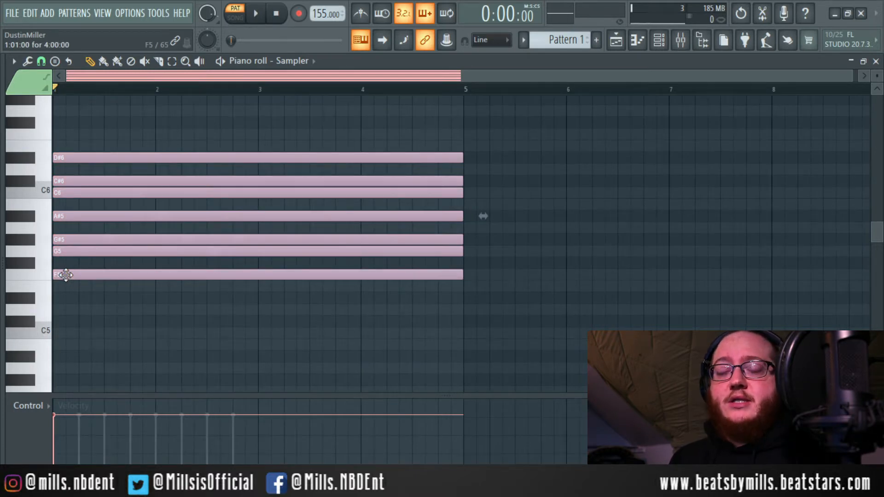
{"action": "left_click_drag", "start_coordinate": [77, 276], "coordinate": [66, 138]}
{"action": "scroll", "coordinate": [62, 258], "scroll_direction": "up", "scroll_amount": 3}
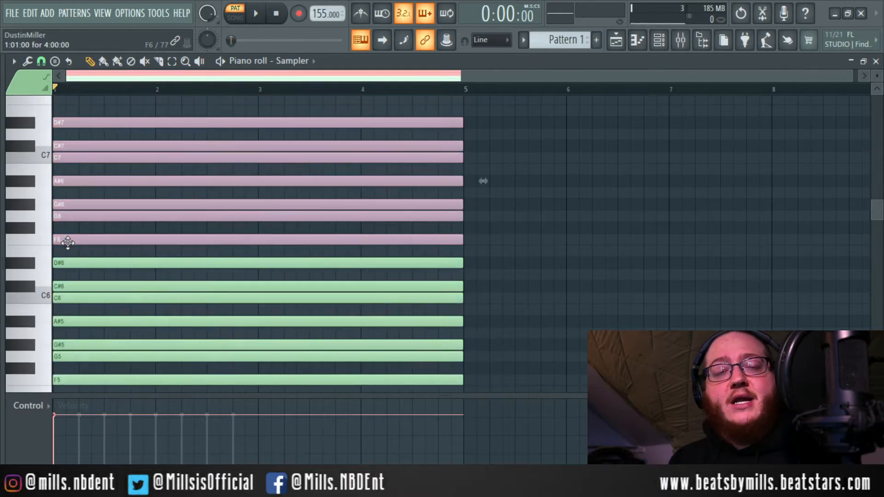
{"action": "left_click_drag", "start_coordinate": [70, 241], "coordinate": [51, 262]}
Step: Return to the Tapex channel and duplicate the two-bar melody into bars 3 and 4
{"action": "left_click", "coordinate": [292, 60]}
{"action": "left_click", "coordinate": [295, 101]}
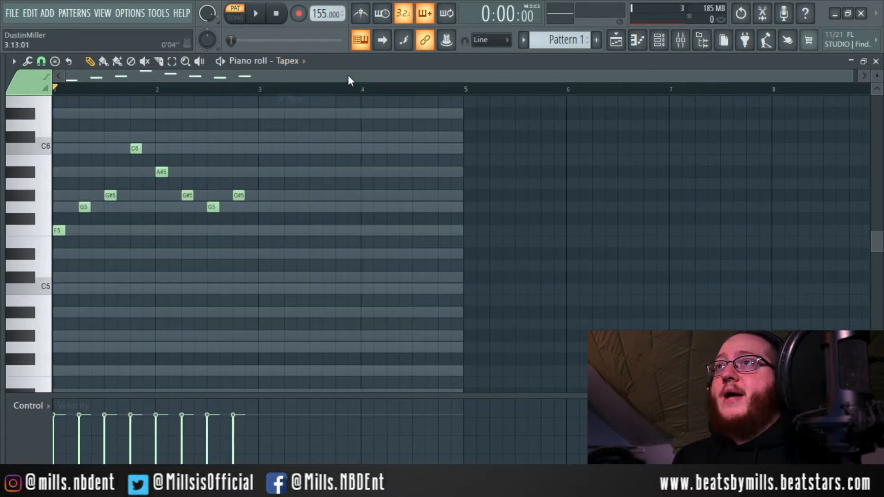
{"action": "left_click_drag", "start_coordinate": [852, 74], "coordinate": [554, 75]}
{"action": "scroll", "coordinate": [61, 262], "scroll_direction": "up", "scroll_amount": 1}
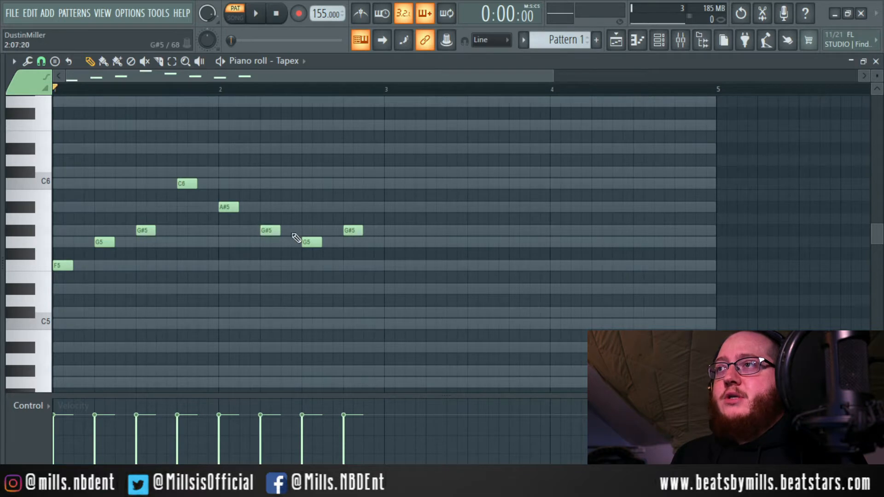
{"action": "left_click_drag", "start_coordinate": [389, 119], "coordinate": [53, 309]}
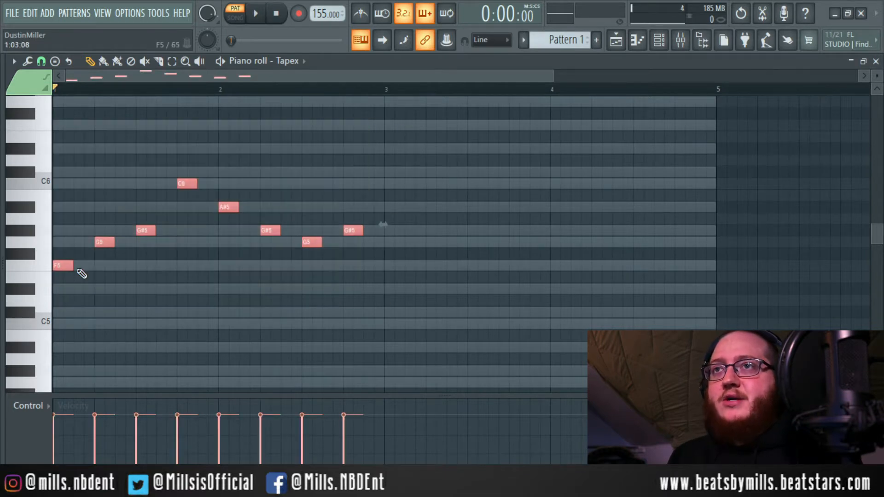
{"action": "left_click_drag", "start_coordinate": [60, 265], "coordinate": [391, 261]}
{"action": "scroll", "coordinate": [383, 324], "scroll_direction": "up", "scroll_amount": 2}
{"action": "scroll", "coordinate": [382, 324], "scroll_direction": "down", "scroll_amount": 1}
{"action": "scroll", "coordinate": [295, 335], "scroll_direction": "down", "scroll_amount": 3}
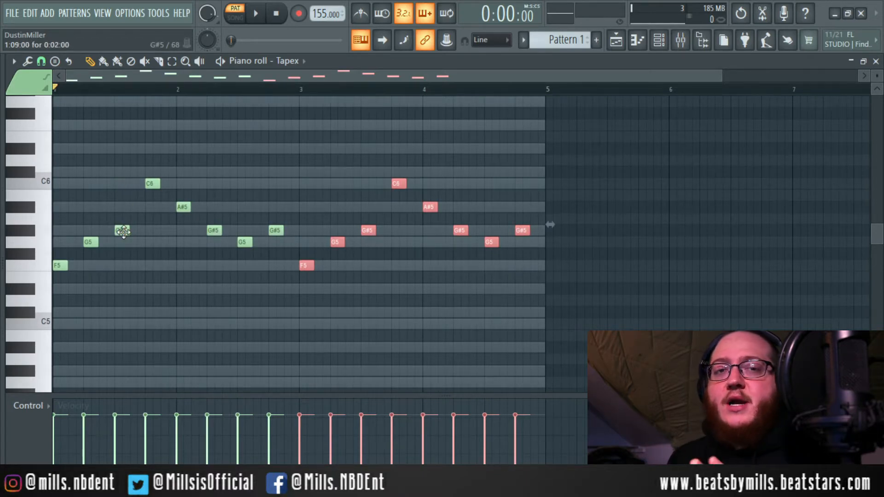
Step: Rework the first two bars' notes to F5, G#5, C#6, C6, G#5, G5, D#5, G5 and repeat the phrase in bars 3 and 4
{"action": "left_click_drag", "start_coordinate": [91, 242], "coordinate": [120, 172]}
{"action": "key", "text": "space"}
{"action": "key", "text": "space"}
{"action": "left_click", "coordinate": [214, 234]}
{"action": "left_click_drag", "start_coordinate": [214, 236], "coordinate": [214, 243]}
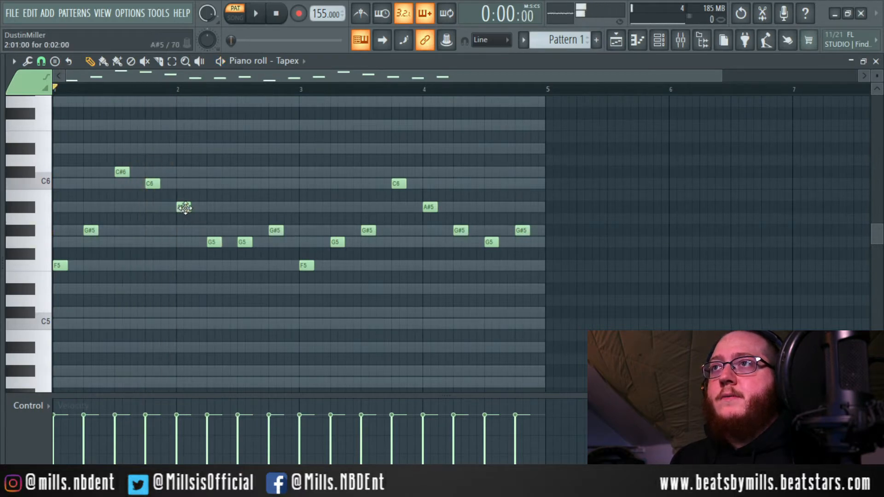
{"action": "key", "text": "space"}
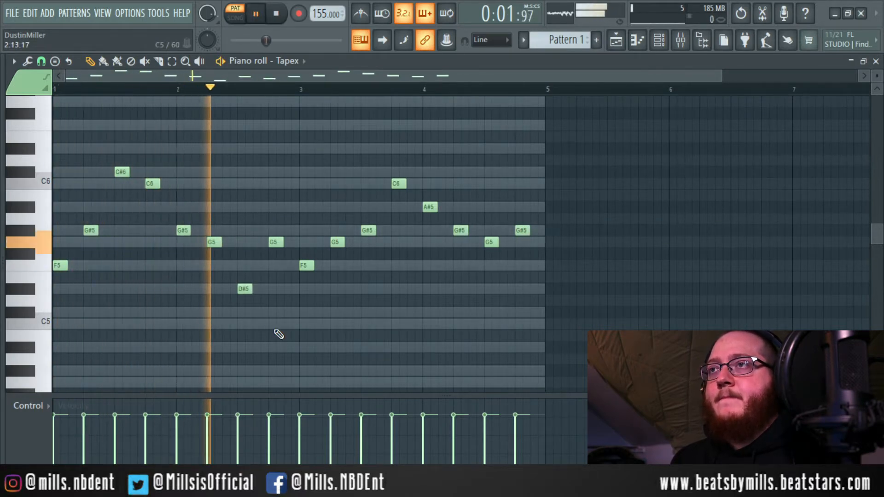
{"action": "key", "text": "space"}
{"action": "left_click_drag", "start_coordinate": [554, 154], "coordinate": [313, 298]}
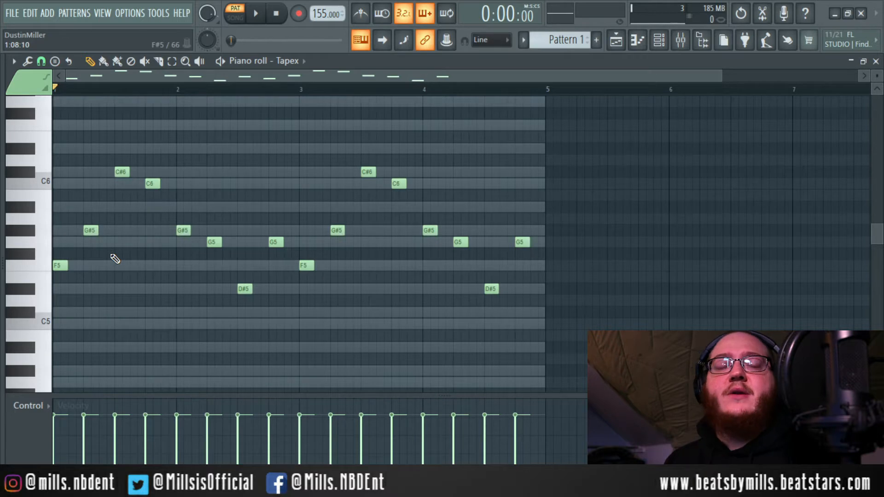
Step: Add C#6, G#6, A#5 and C6 notes to the phrase, with its third note at A#5, and repeat the result in bars 3 and 4
{"action": "scroll", "coordinate": [238, 207], "scroll_direction": "up", "scroll_amount": 2}
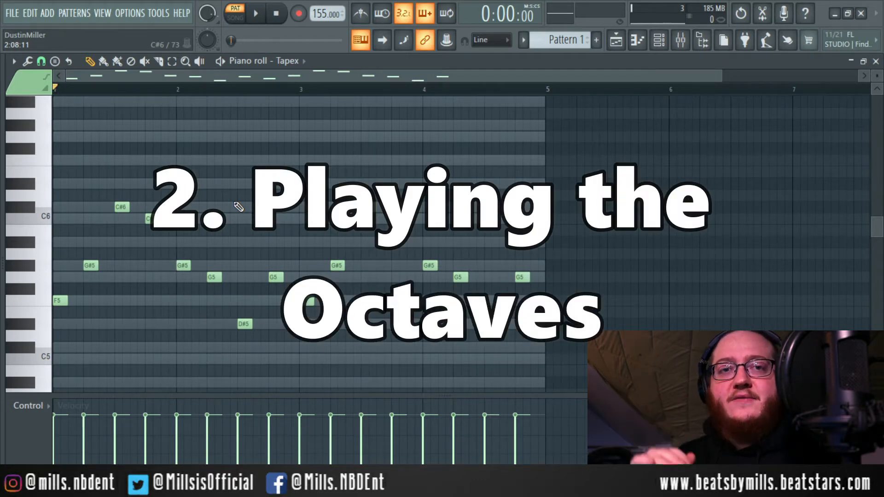
{"action": "scroll", "coordinate": [248, 276], "scroll_direction": "up", "scroll_amount": 3}
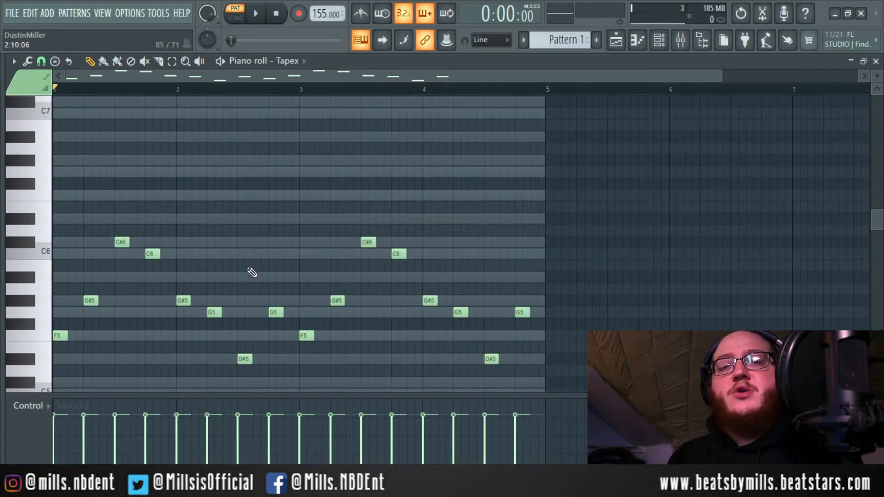
{"action": "scroll", "coordinate": [252, 272], "scroll_direction": "down", "scroll_amount": 3}
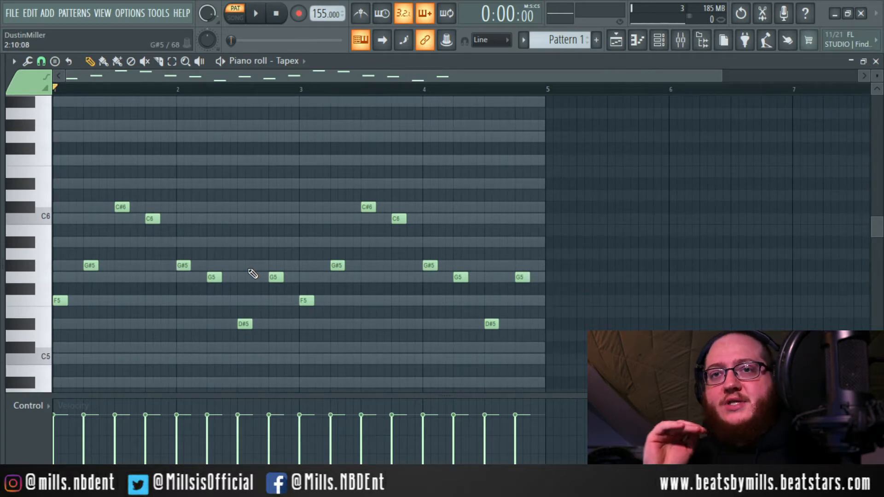
{"action": "scroll", "coordinate": [201, 321], "scroll_direction": "up", "scroll_amount": 3}
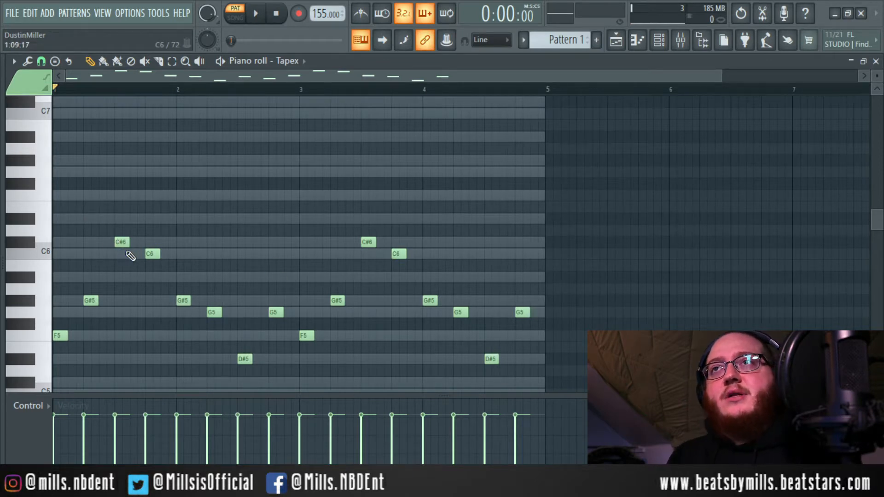
{"action": "key", "text": "space"}
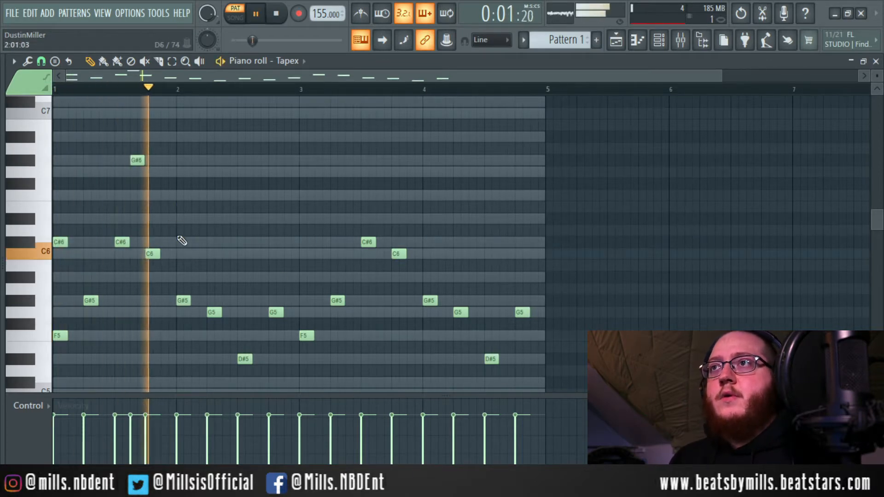
{"action": "left_click", "coordinate": [198, 242]}
{"action": "key", "text": "space"}
{"action": "key", "text": "space"}
{"action": "left_click_drag", "start_coordinate": [198, 244], "coordinate": [198, 277]}
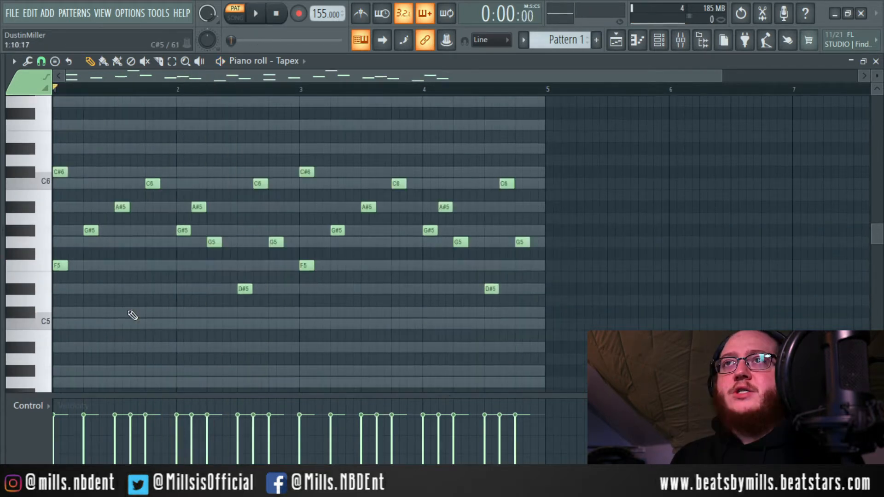
Step: Add a longer A#4 bass note at the start of bar 1 and play the pattern
{"action": "scroll", "coordinate": [132, 316], "scroll_direction": "up", "scroll_amount": 4}
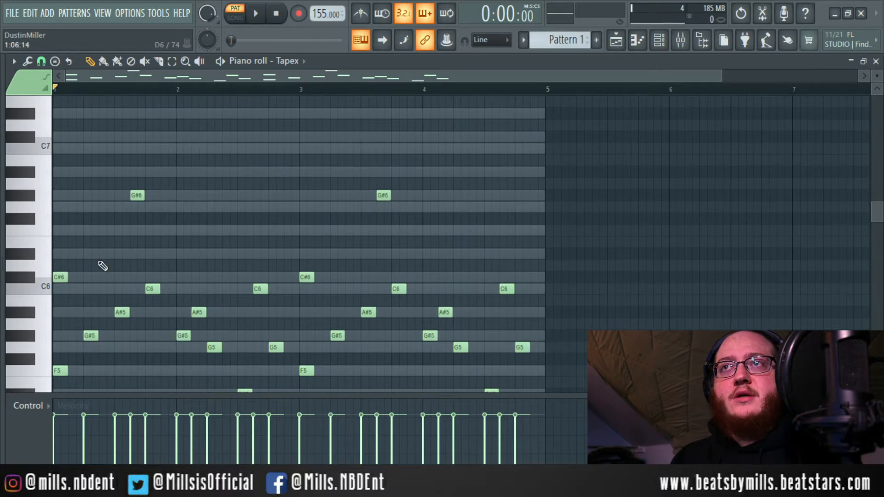
{"action": "scroll", "coordinate": [180, 276], "scroll_direction": "down", "scroll_amount": 5}
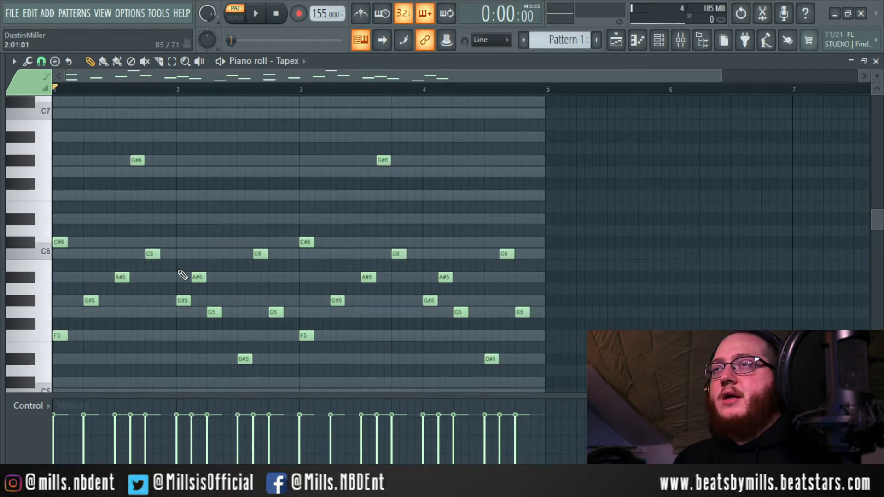
{"action": "scroll", "coordinate": [138, 295], "scroll_direction": "down", "scroll_amount": 1}
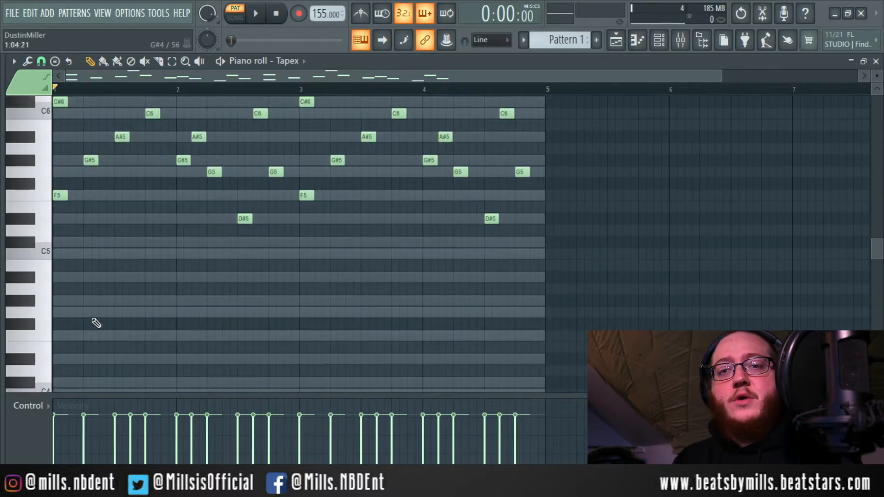
{"action": "left_click", "coordinate": [57, 243]}
{"action": "left_click", "coordinate": [58, 243]}
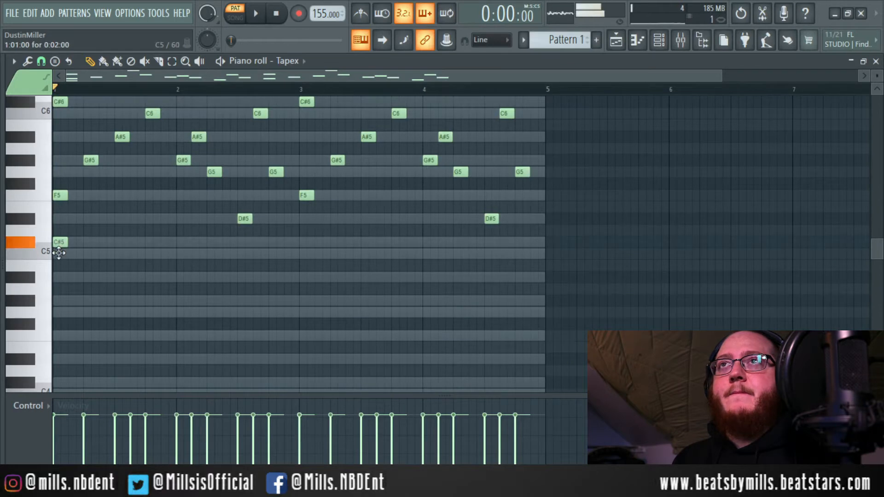
{"action": "left_click_drag", "start_coordinate": [58, 243], "coordinate": [87, 279]}
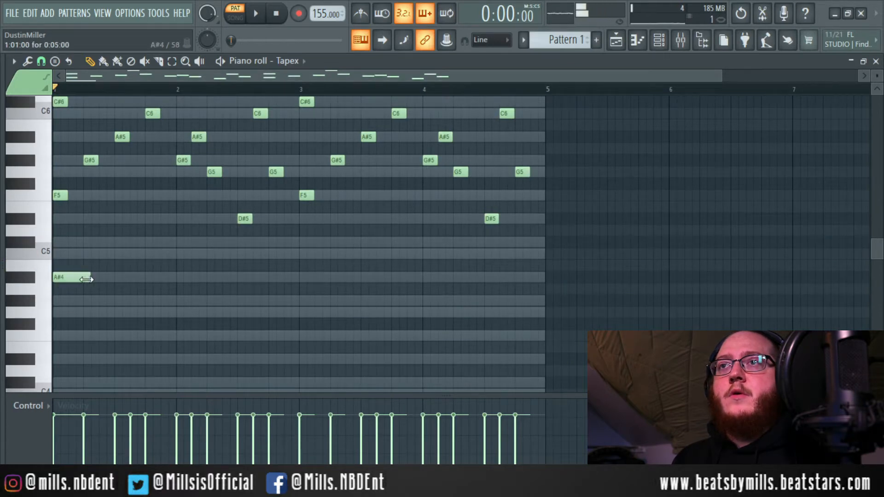
{"action": "scroll", "coordinate": [148, 311], "scroll_direction": "up", "scroll_amount": 1}
{"action": "key", "text": "space"}
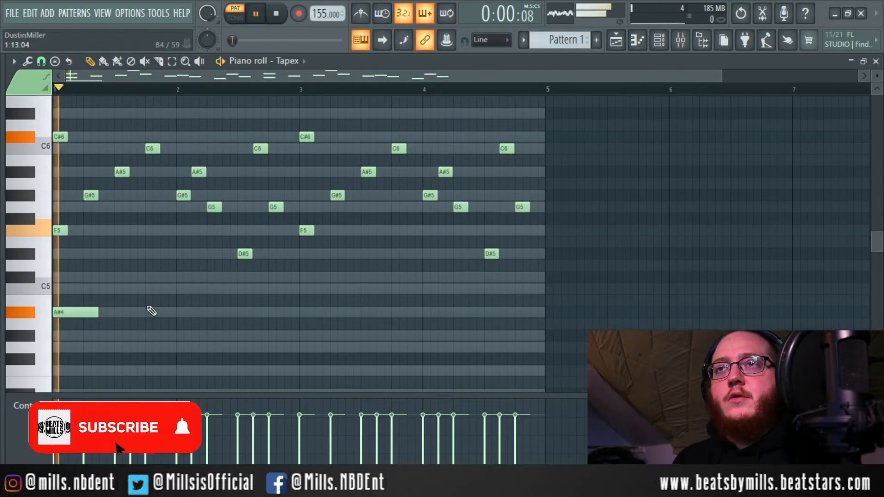
Step: Add matching long bass notes: C5 in the second half of bar 2, C#5 at bar 3 and G#4 in the second half of bar 4
{"action": "left_click", "coordinate": [241, 289]}
{"action": "key", "text": "space"}
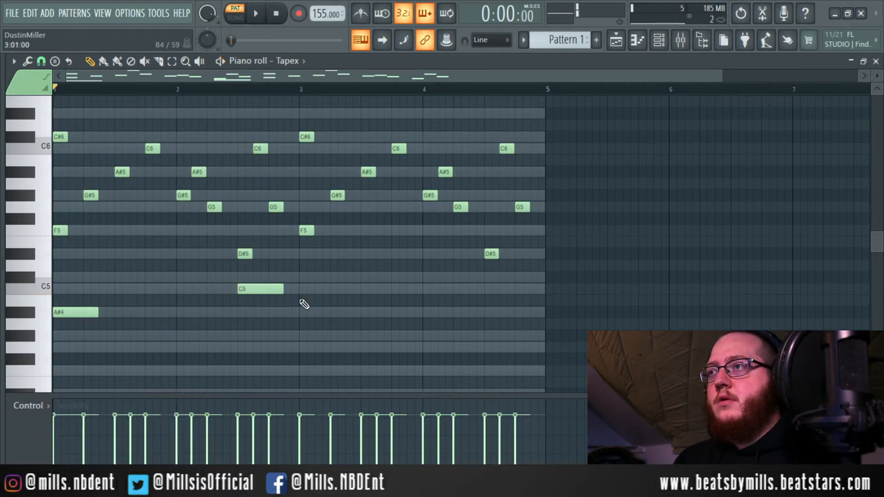
{"action": "left_click", "coordinate": [302, 277]}
{"action": "key", "text": "space"}
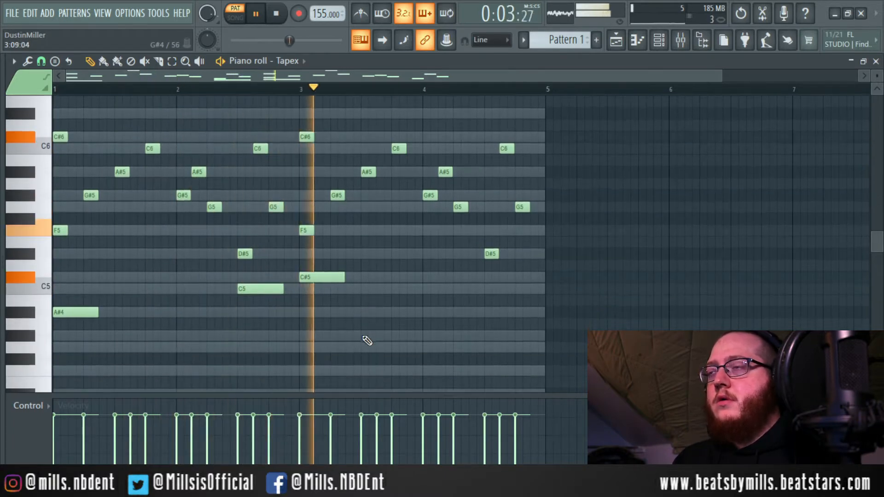
{"action": "left_click", "coordinate": [490, 335]}
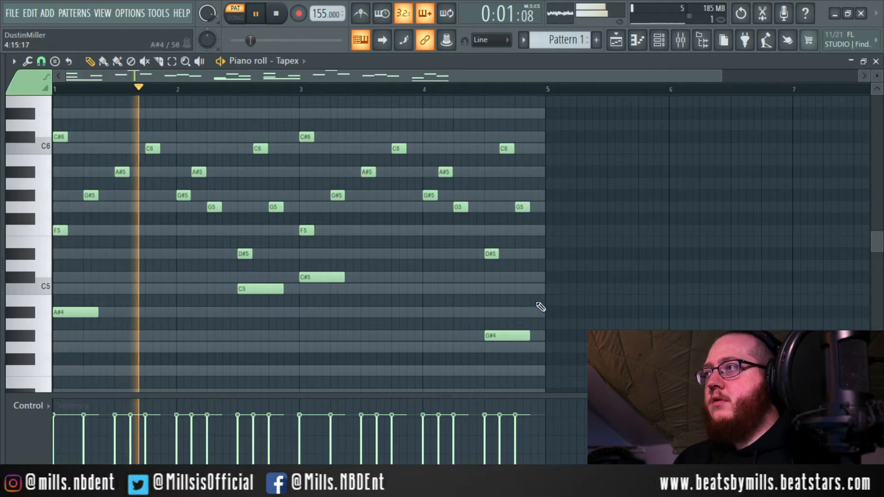
Step: Slightly lower the velocity of the four long bass notes A#4, C5, C#5 and G#4, and stop playback
{"action": "left_click_drag", "start_coordinate": [523, 276], "coordinate": [69, 366]}
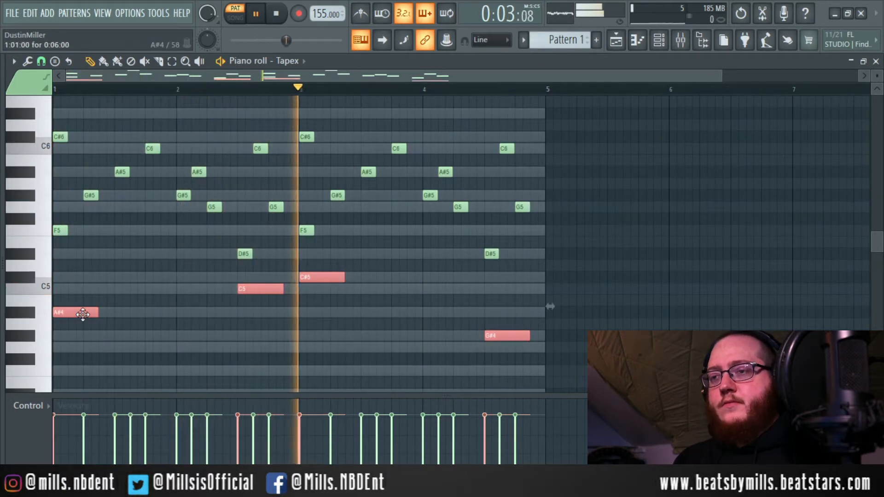
{"action": "scroll", "coordinate": [83, 314], "scroll_direction": "down", "scroll_amount": 4}
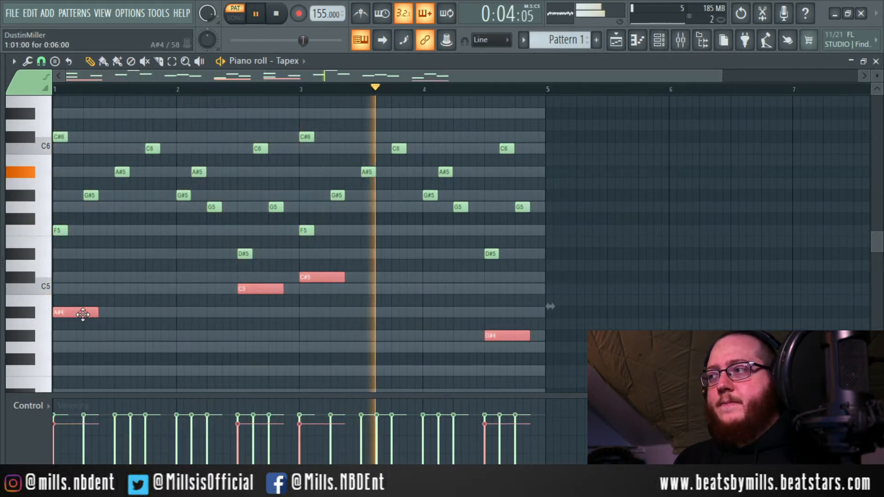
{"action": "key", "text": "space"}
{"action": "left_click", "coordinate": [159, 355]}
{"action": "scroll", "coordinate": [222, 345], "scroll_direction": "down", "scroll_amount": 1}
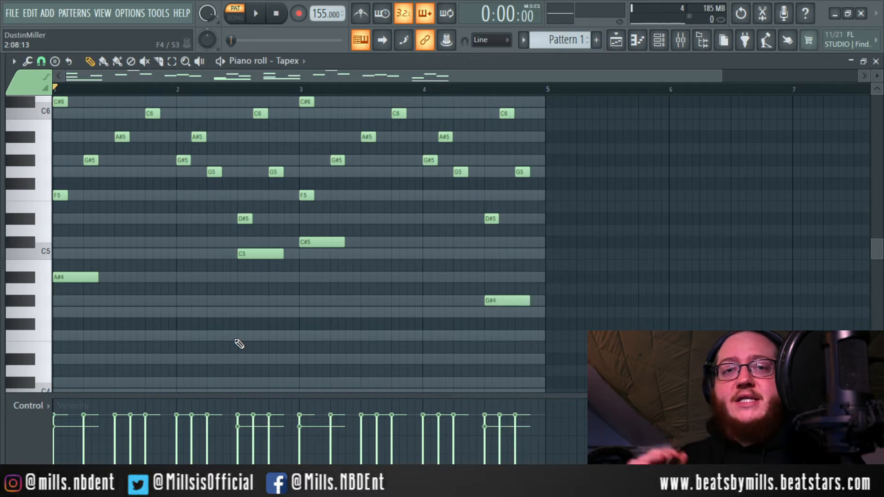
{"action": "scroll", "coordinate": [247, 366], "scroll_direction": "up", "scroll_amount": 1}
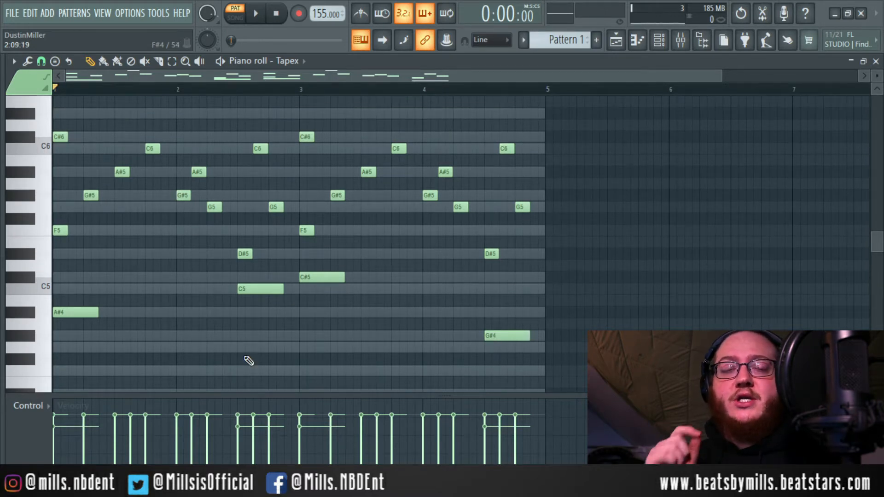
{"action": "scroll", "coordinate": [239, 362], "scroll_direction": "up", "scroll_amount": 1}
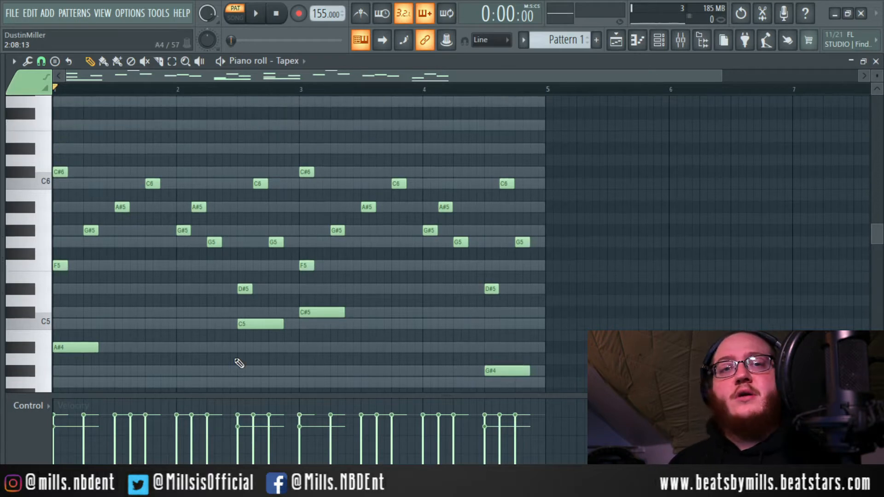
{"action": "scroll", "coordinate": [239, 364], "scroll_direction": "down", "scroll_amount": 1}
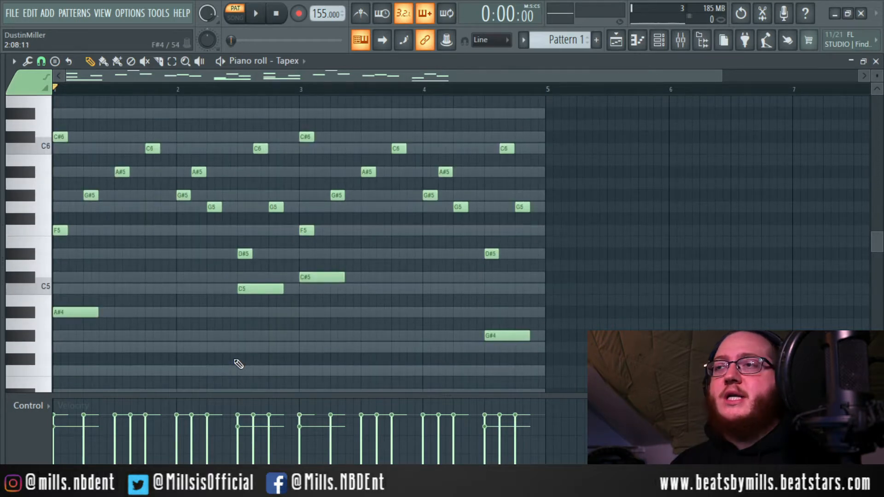
Step: Add an F6 note just before the middle of bar 4 and an A#6 above its last G5, listening to the pattern
{"action": "scroll", "coordinate": [238, 364], "scroll_direction": "up", "scroll_amount": 3}
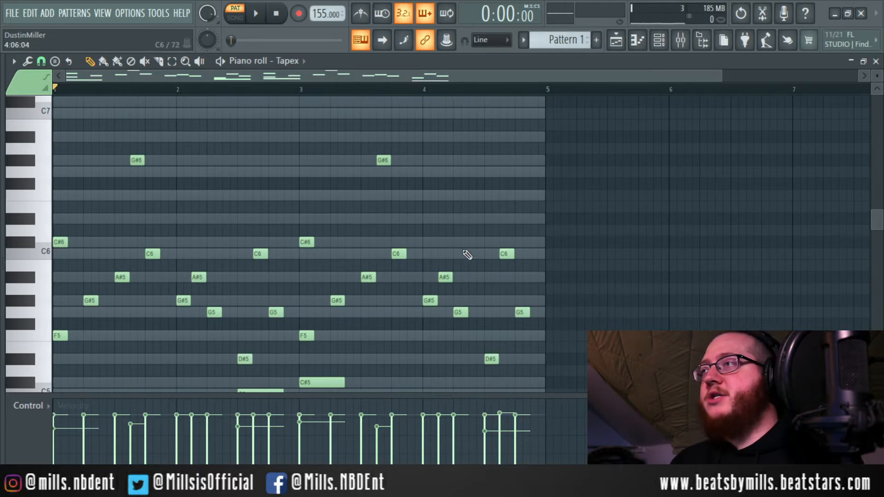
{"action": "left_click", "coordinate": [472, 195]}
{"action": "left_click", "coordinate": [302, 89]}
{"action": "key", "text": "space"}
{"action": "left_click", "coordinate": [523, 160]}
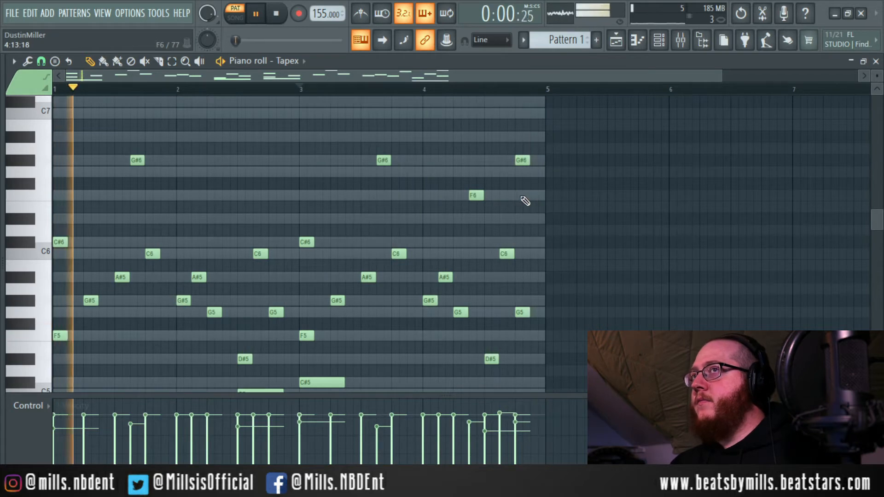
{"action": "left_click_drag", "start_coordinate": [522, 159], "coordinate": [522, 172]}
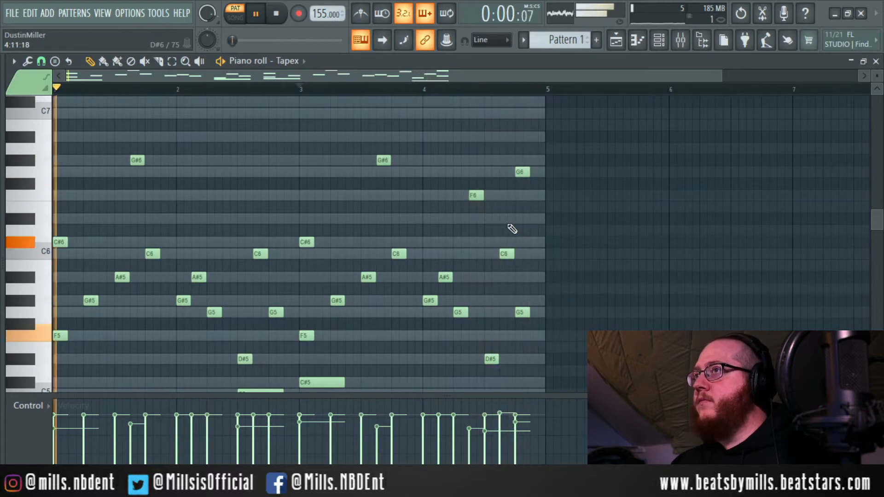
{"action": "left_click_drag", "start_coordinate": [522, 173], "coordinate": [522, 136]}
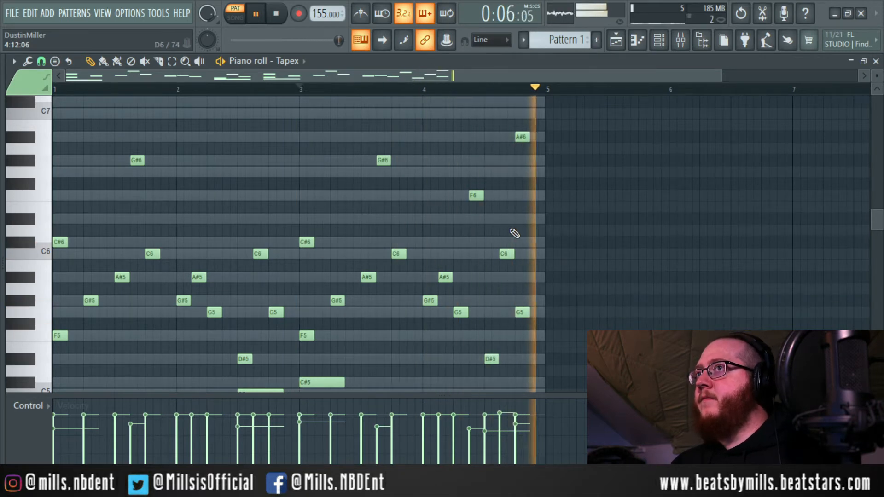
{"action": "key", "text": "space"}
{"action": "scroll", "coordinate": [511, 233], "scroll_direction": "down", "scroll_amount": 1}
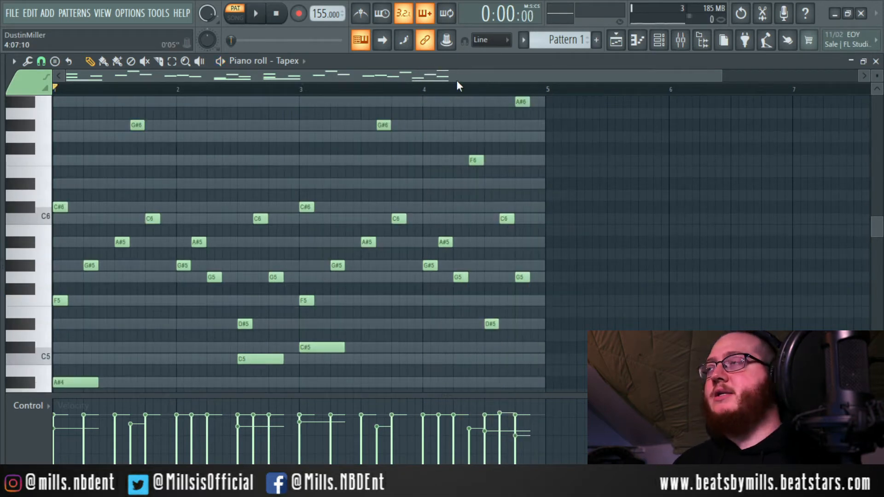
{"action": "scroll", "coordinate": [511, 168], "scroll_direction": "down", "scroll_amount": 2}
{"action": "scroll", "coordinate": [557, 225], "scroll_direction": "up", "scroll_amount": 2}
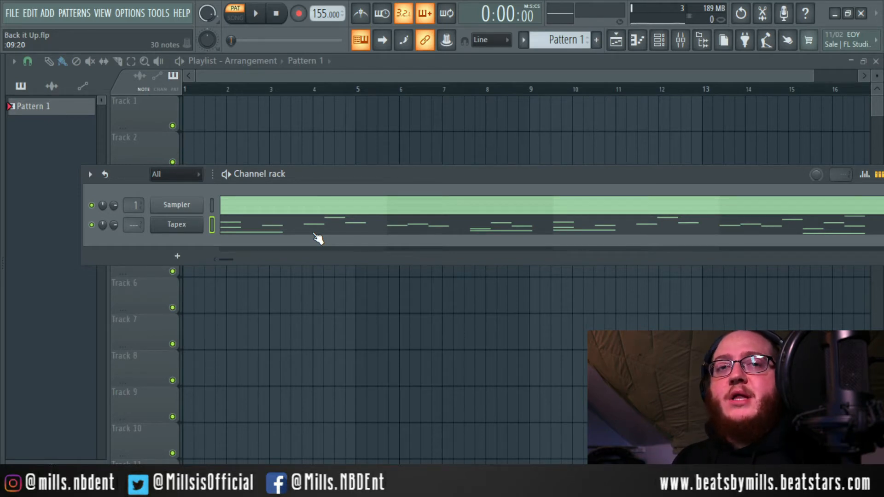
{"action": "left_click_drag", "start_coordinate": [281, 190], "coordinate": [297, 186]}
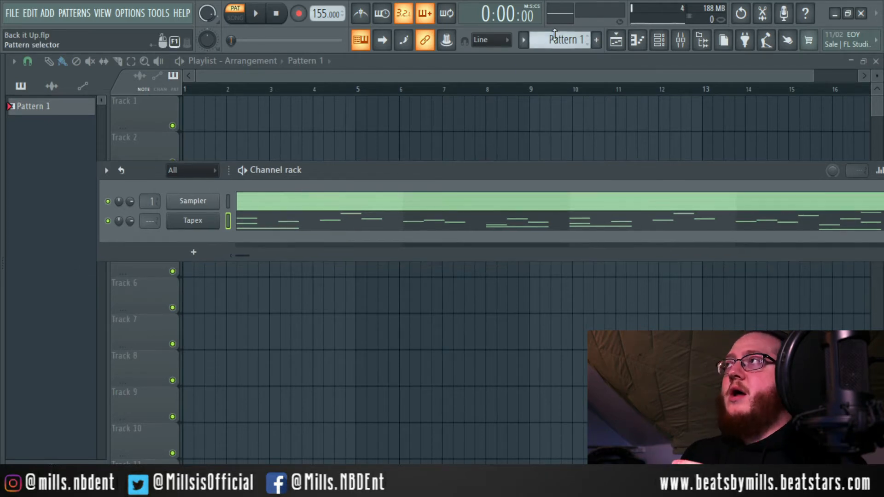
Step: Render Pattern 1 as a 16-bit WAV audio clip
{"action": "left_click", "coordinate": [60, 109]}
{"action": "right_click", "coordinate": [52, 105]}
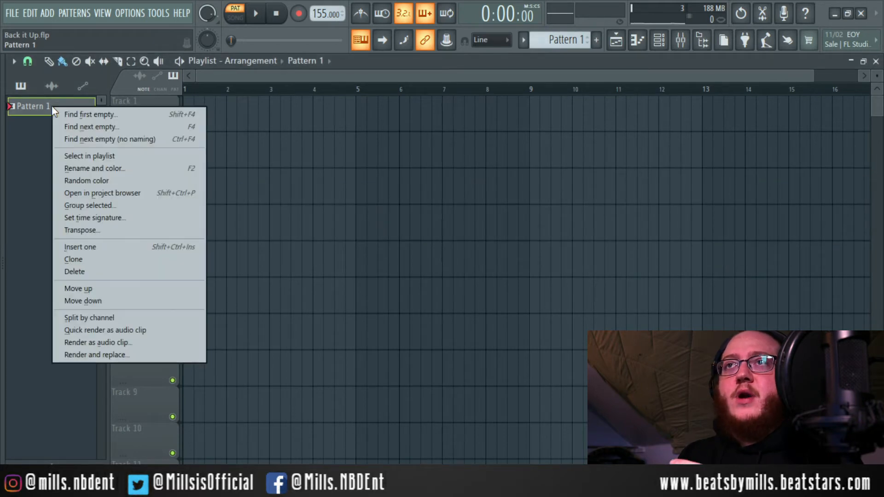
{"action": "left_click", "coordinate": [113, 343]}
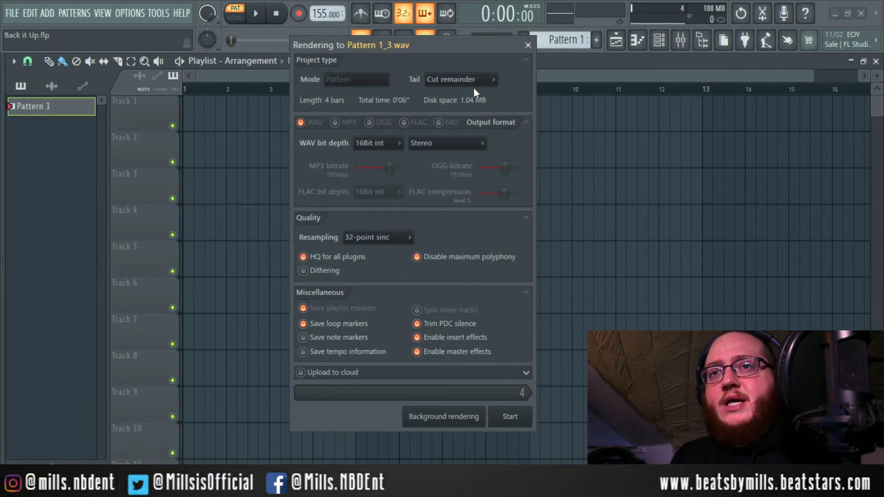
{"action": "left_click", "coordinate": [457, 78]}
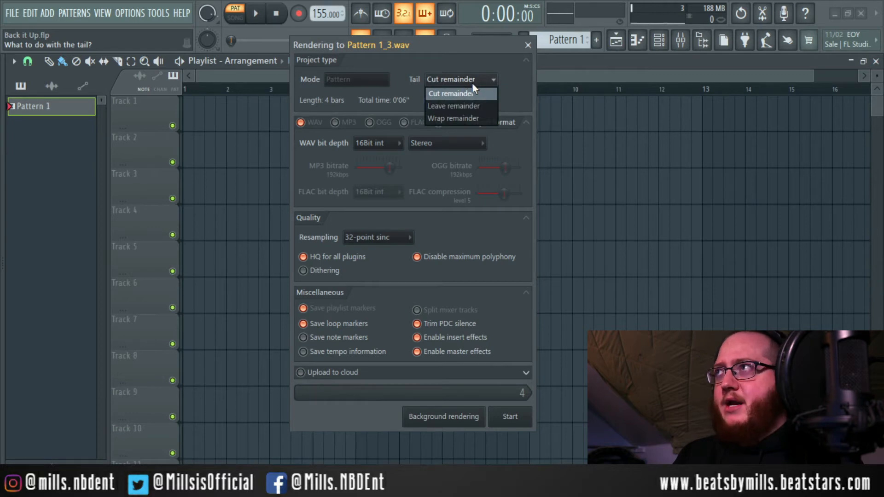
{"action": "left_click", "coordinate": [510, 417]}
Step: Place the rendered Pattern 1 clip at the start of Track 1 and open its sample in the audio editor
{"action": "left_click_drag", "start_coordinate": [59, 113], "coordinate": [216, 102]}
{"action": "double_click", "coordinate": [217, 100]}
{"action": "right_click", "coordinate": [264, 338]}
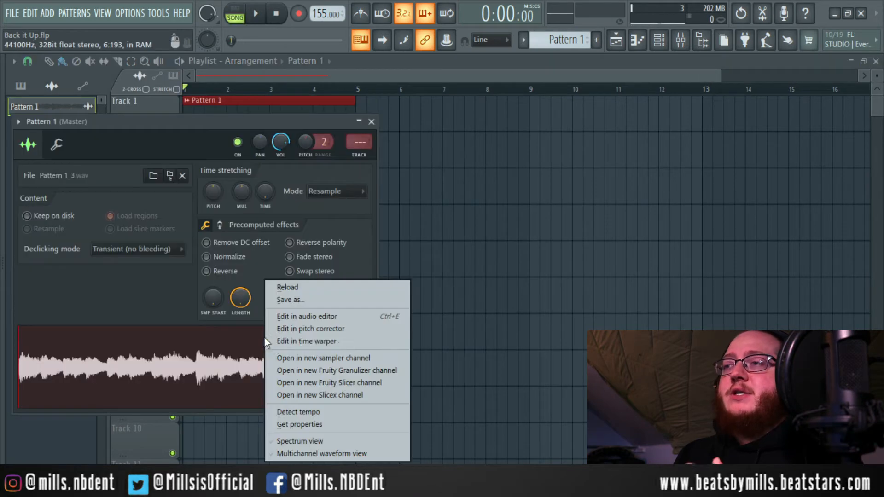
{"action": "left_click", "coordinate": [300, 317]}
Step: Fade out the last 0.012 seconds of the sample in Edison and examine the start of its waveform
{"action": "left_click_drag", "start_coordinate": [322, 159], "coordinate": [399, 89]}
{"action": "left_click_drag", "start_coordinate": [148, 389], "coordinate": [579, 388]}
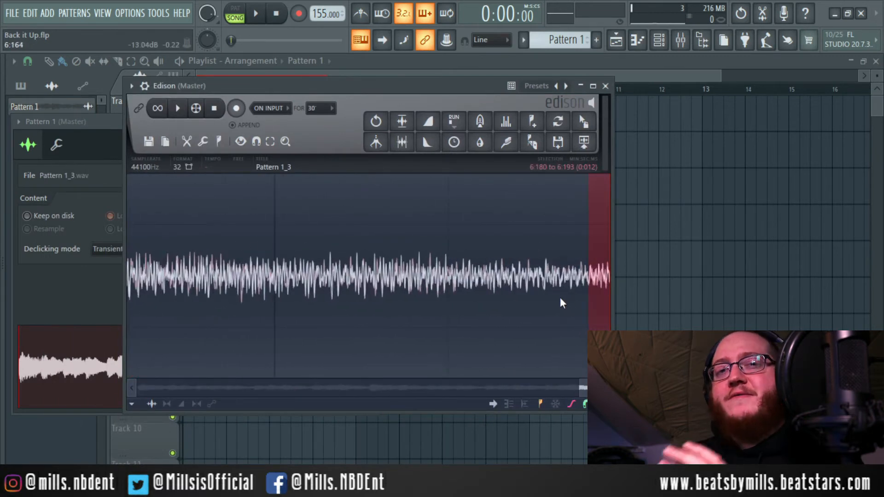
{"action": "left_click", "coordinate": [426, 142]}
{"action": "left_click_drag", "start_coordinate": [581, 387], "coordinate": [148, 388]}
{"action": "left_click", "coordinate": [147, 286]}
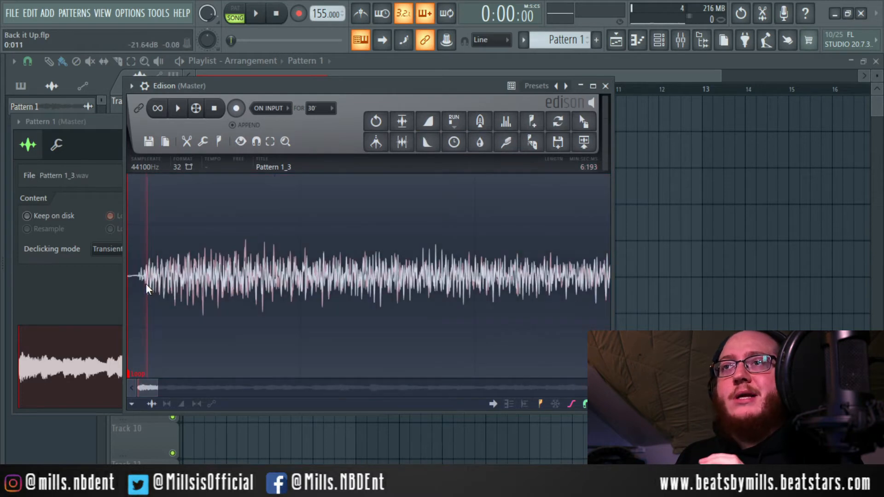
{"action": "left_click_drag", "start_coordinate": [136, 284], "coordinate": [123, 287]}
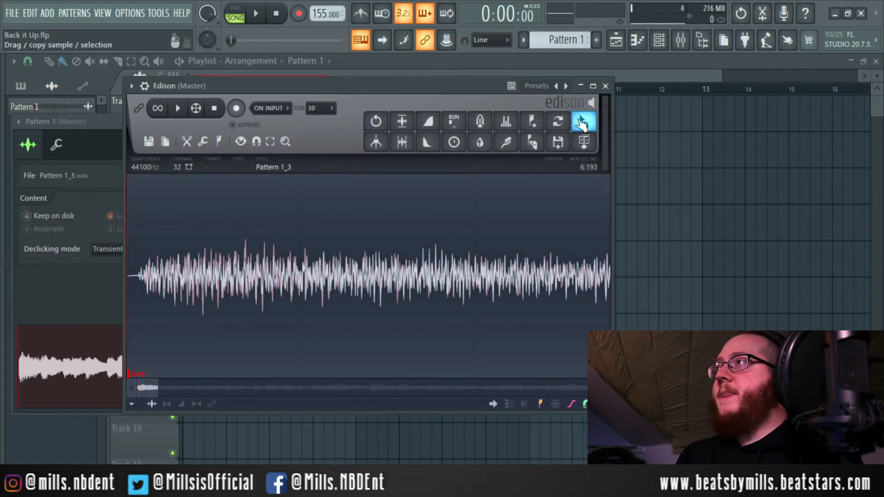
Step: Put the edited Edison sample at the start of Track 1 in place of the original clip and route it to mixer Insert 1
{"action": "left_click_drag", "start_coordinate": [584, 121], "coordinate": [264, 349]}
{"action": "key", "text": "Escape"}
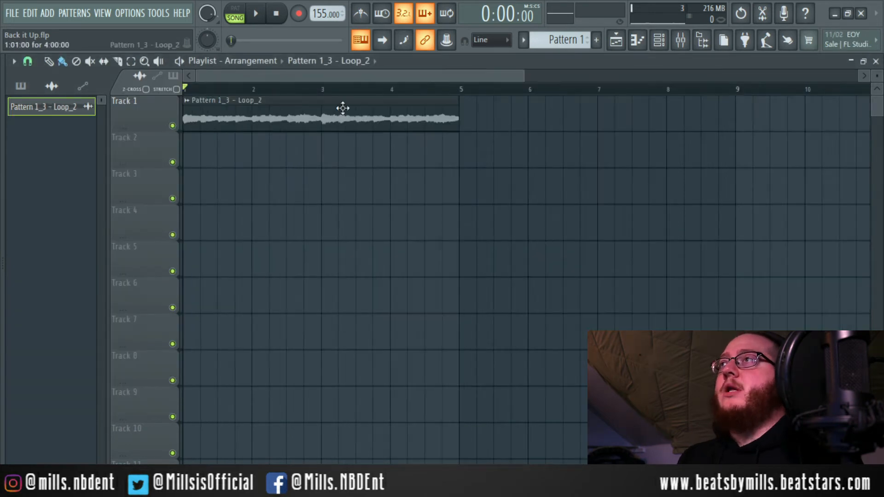
{"action": "left_click", "coordinate": [680, 40]}
{"action": "left_click", "coordinate": [131, 183]}
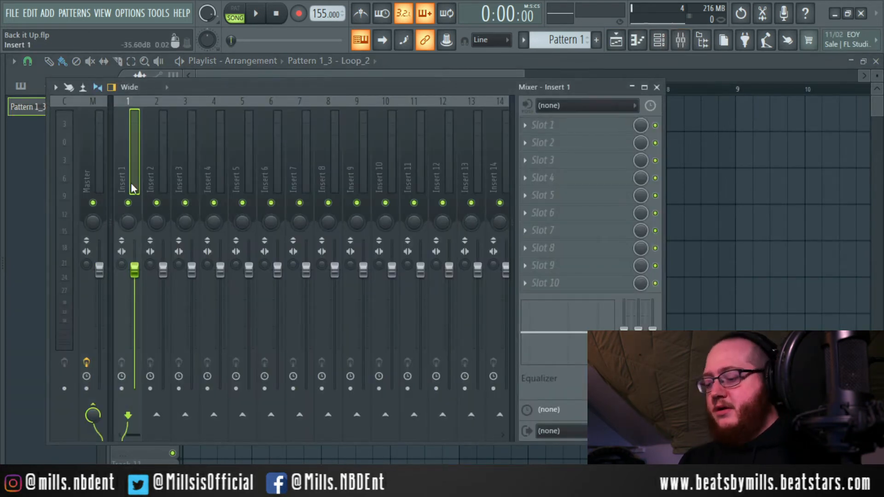
{"action": "key", "text": "F9"}
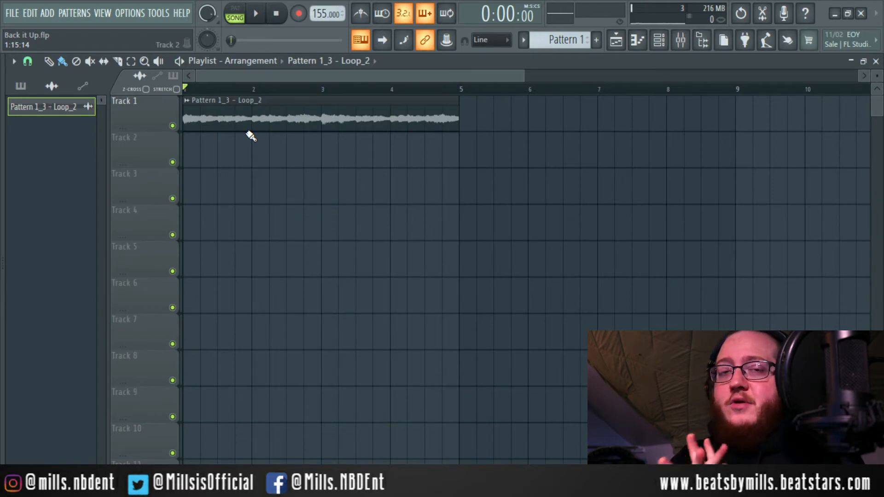
Step: Add Gross Beat to the loop's first mixer effect slot with the Momentary preset's 1/2 Speed effect, and play the loop
{"action": "left_click", "coordinate": [681, 41]}
{"action": "left_click", "coordinate": [725, 195]}
{"action": "left_click", "coordinate": [408, 209]}
{"action": "left_click_drag", "start_coordinate": [451, 143], "coordinate": [370, 167]}
{"action": "left_click", "coordinate": [314, 291]}
{"action": "key", "text": "space"}
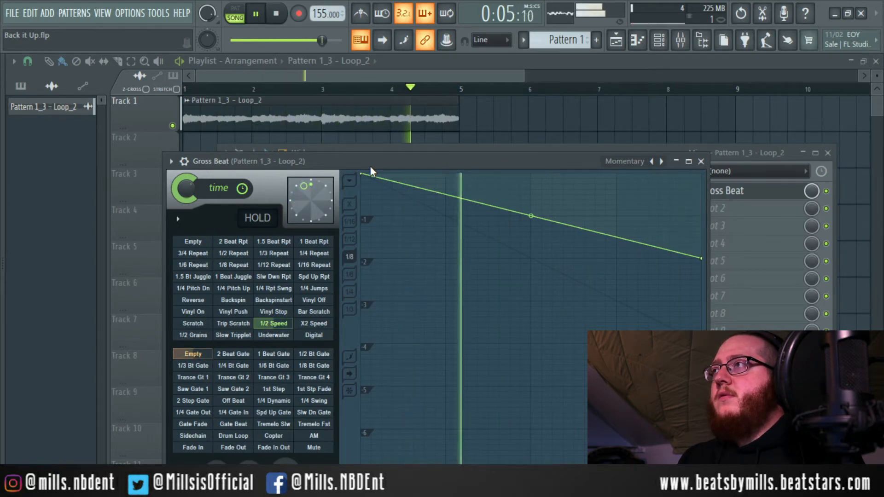
{"action": "key", "text": "space"}
Step: Try the half-speed effect at a 36% time mix and restore the full mix
{"action": "left_click_drag", "start_coordinate": [370, 165], "coordinate": [385, 152]}
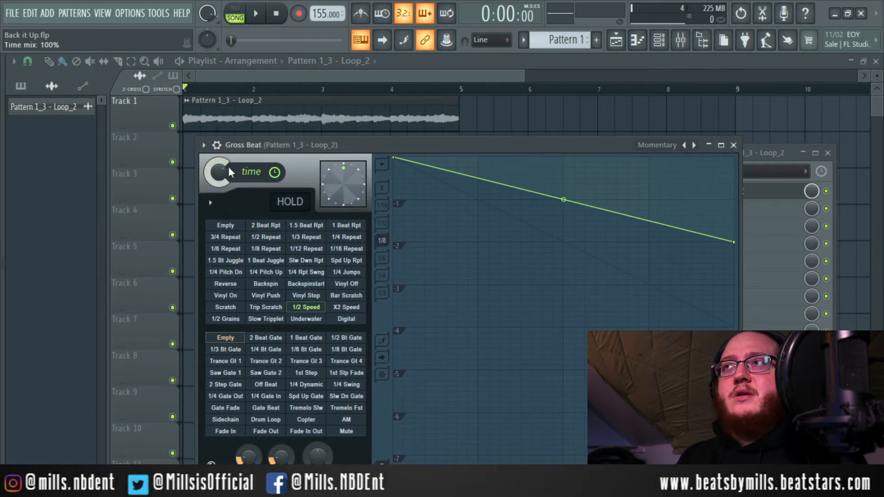
{"action": "key", "text": "space"}
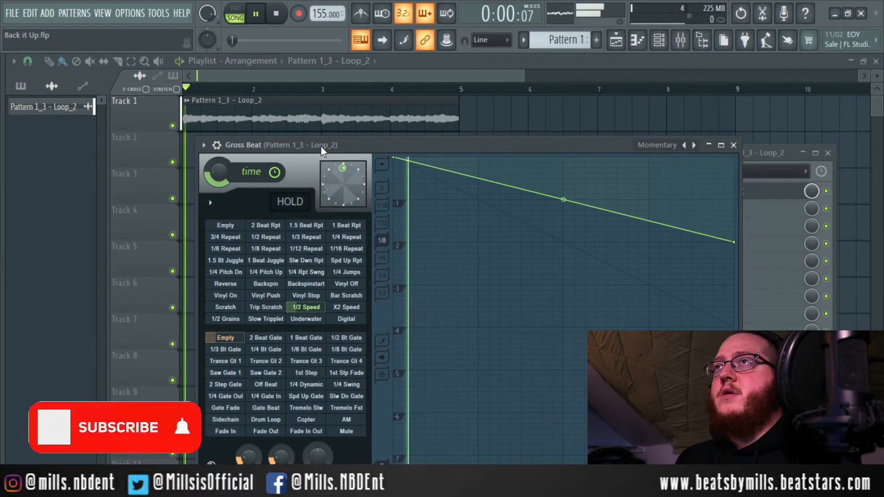
{"action": "left_click_drag", "start_coordinate": [289, 145], "coordinate": [281, 145]}
{"action": "left_click_drag", "start_coordinate": [211, 172], "coordinate": [212, 186]}
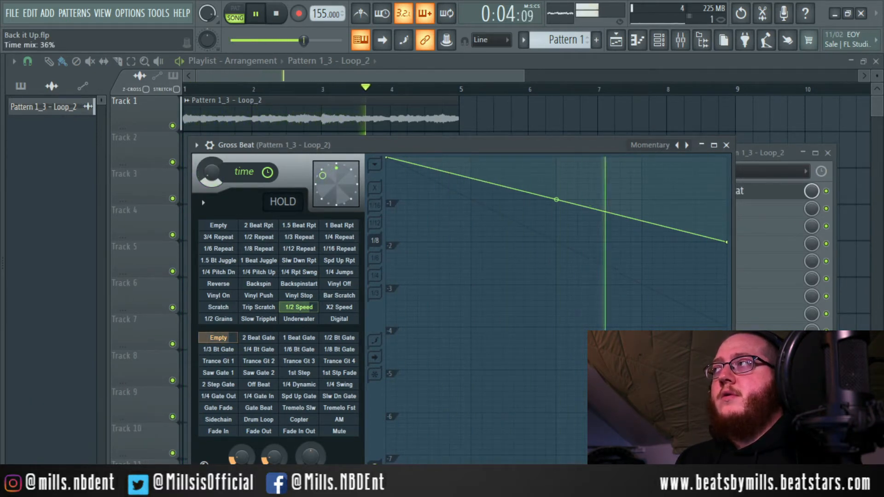
{"action": "left_click_drag", "start_coordinate": [275, 140], "coordinate": [267, 140]}
{"action": "key", "text": "space"}
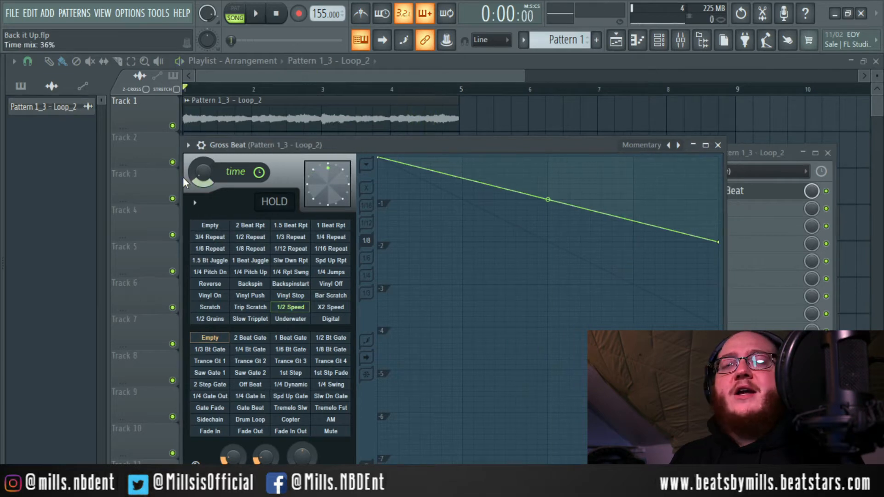
{"action": "left_click_drag", "start_coordinate": [192, 179], "coordinate": [193, 152]}
Step: Try Gross Beat's Slow Tripplet time effect on the loop and reset the time effect to Empty
{"action": "left_click_drag", "start_coordinate": [316, 146], "coordinate": [319, 118]}
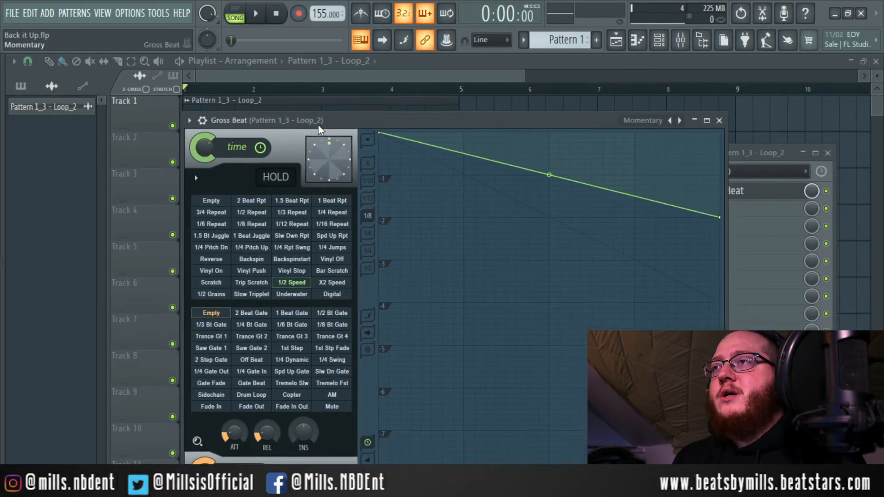
{"action": "left_click", "coordinate": [254, 294]}
{"action": "left_click_drag", "start_coordinate": [321, 115], "coordinate": [313, 140]}
{"action": "key", "text": "space"}
{"action": "key", "text": "space"}
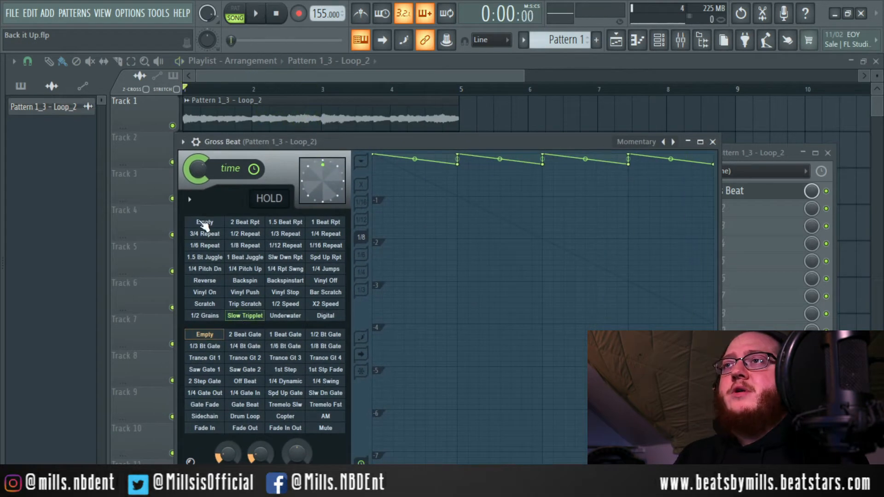
{"action": "left_click", "coordinate": [204, 225]}
Step: Load Gross Beat's Patterns preset and play the loop with the Basic 2 time effect
{"action": "left_click_drag", "start_coordinate": [672, 141], "coordinate": [616, 127]}
{"action": "left_click", "coordinate": [608, 128]}
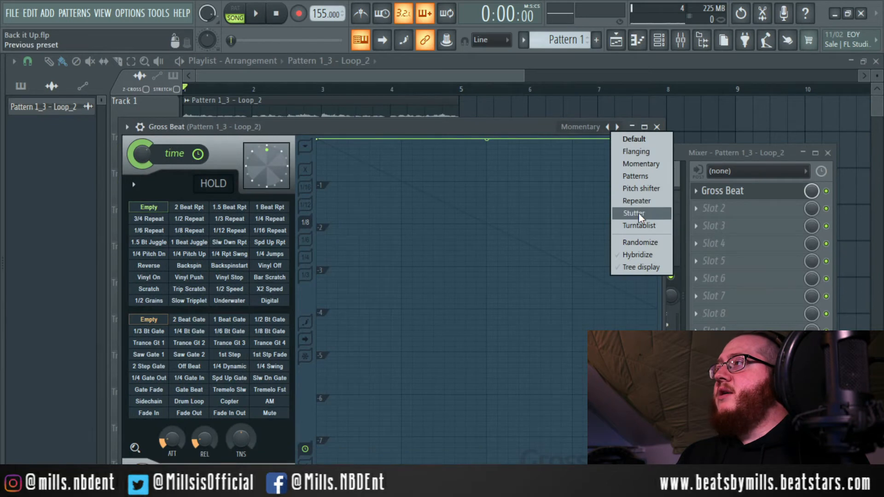
{"action": "left_click", "coordinate": [642, 213]}
{"action": "left_click_drag", "start_coordinate": [405, 130], "coordinate": [367, 169]}
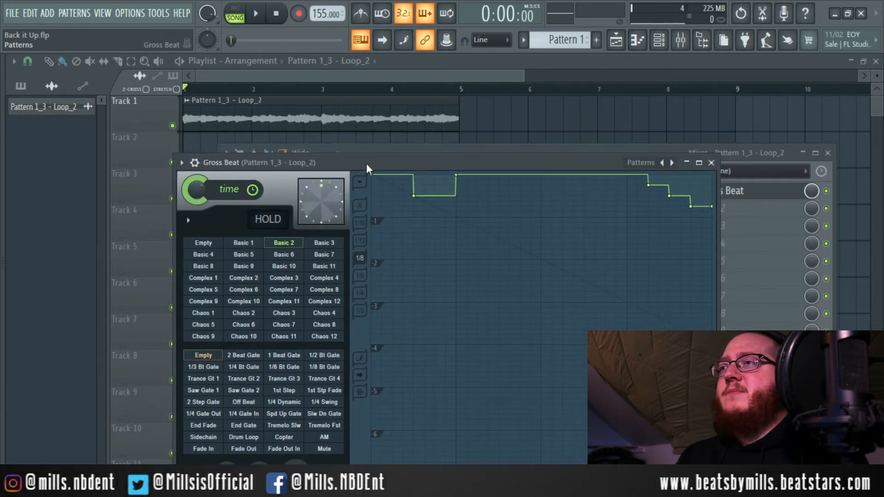
{"action": "key", "text": "space"}
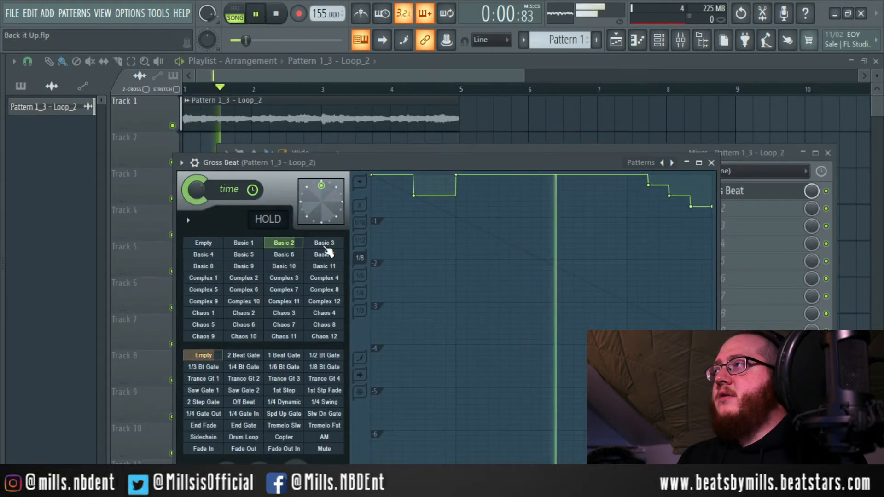
Step: Audition the Basic 3 and Basic 7 time effects, choose Basic 8, and close Gross Beat
{"action": "left_click", "coordinate": [325, 245]}
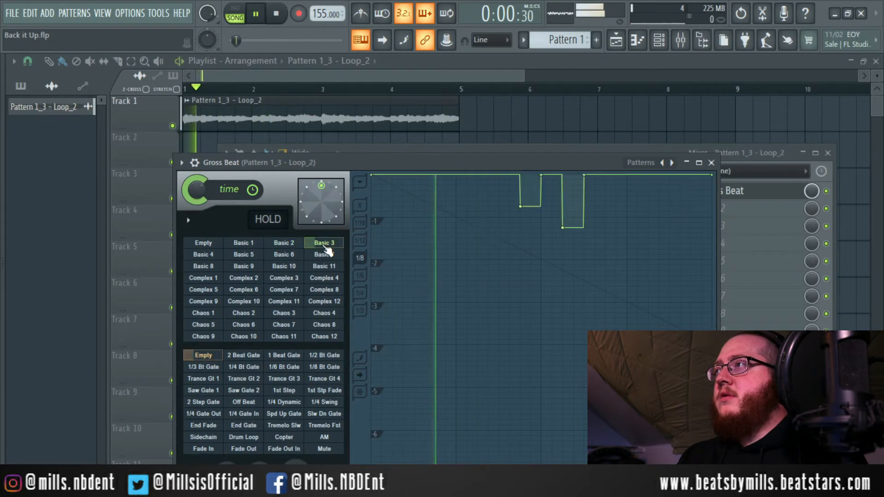
{"action": "left_click", "coordinate": [320, 255]}
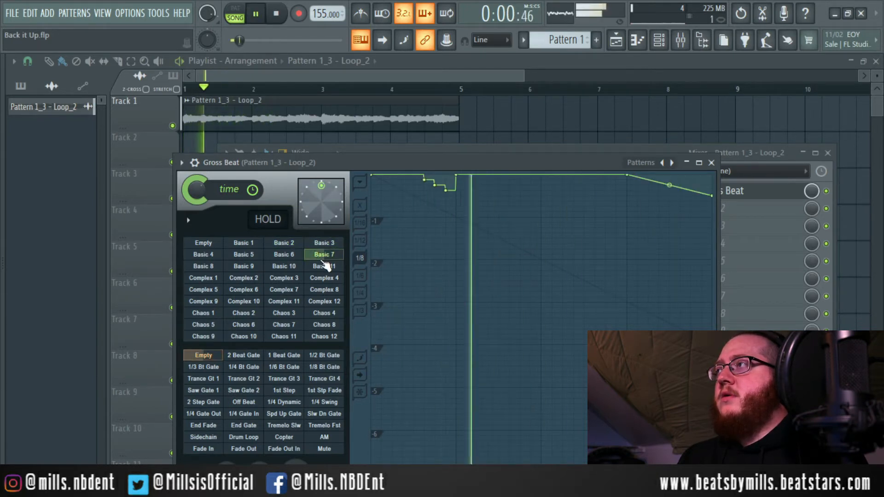
{"action": "left_click", "coordinate": [207, 266]}
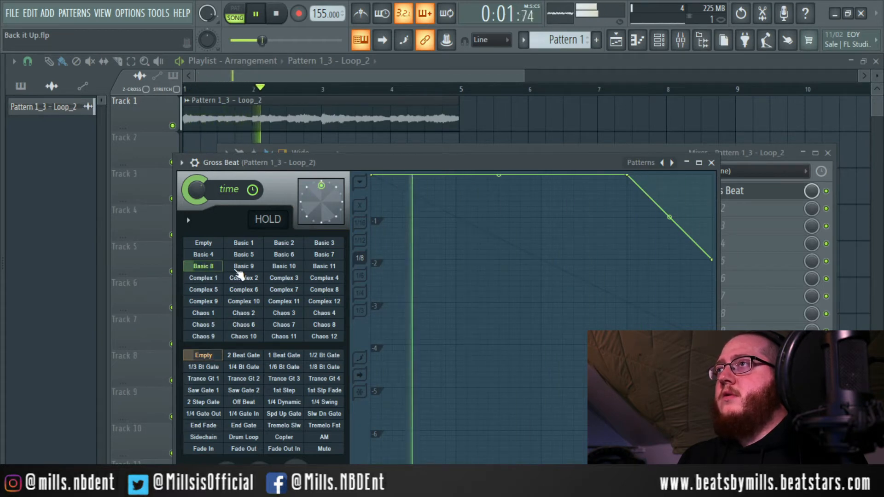
{"action": "left_click_drag", "start_coordinate": [345, 165], "coordinate": [355, 153]}
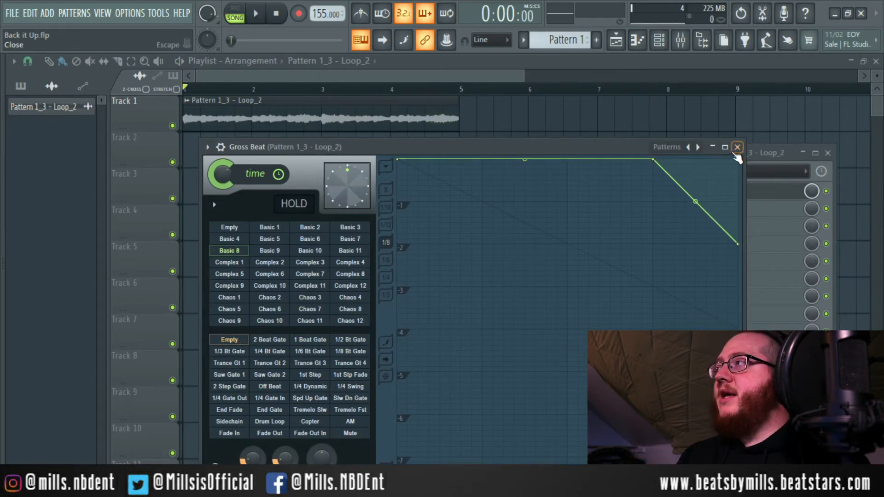
{"action": "left_click", "coordinate": [736, 148]}
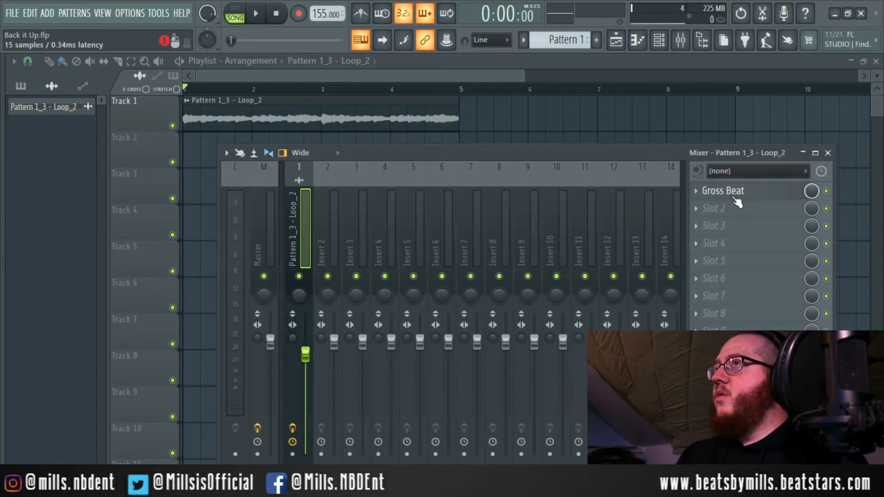
Step: Create an automation clip for Gross Beat's mix level that engages the effect only in bar 4, and play it
{"action": "right_click", "coordinate": [811, 191]}
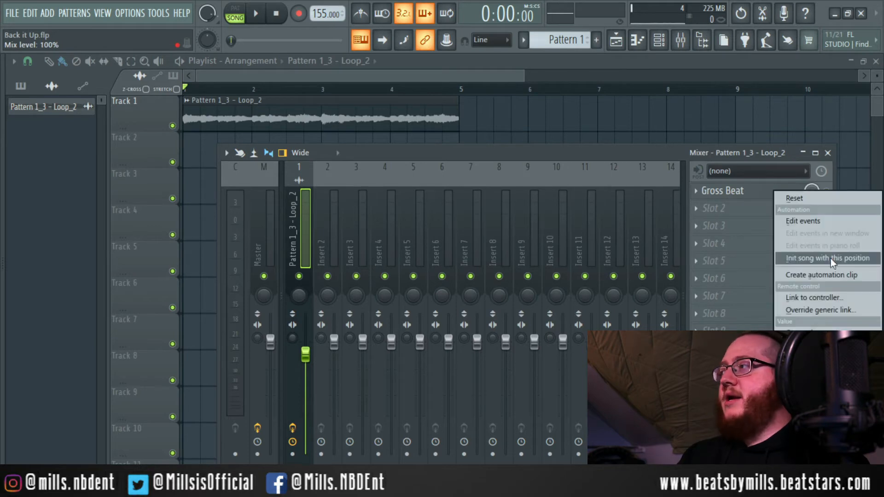
{"action": "left_click", "coordinate": [806, 275]}
{"action": "scroll", "coordinate": [213, 89], "scroll_direction": "up", "scroll_amount": 2}
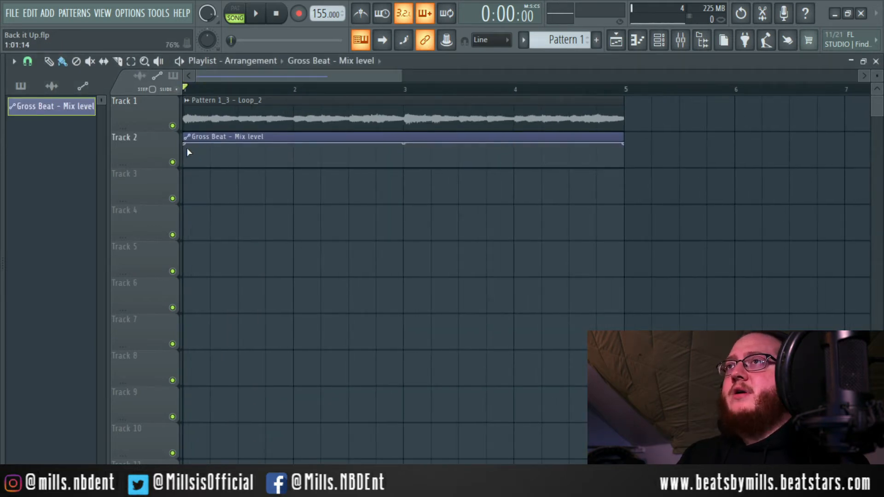
{"action": "left_click_drag", "start_coordinate": [187, 148], "coordinate": [176, 191]}
{"action": "left_click_drag", "start_coordinate": [515, 148], "coordinate": [516, 166]}
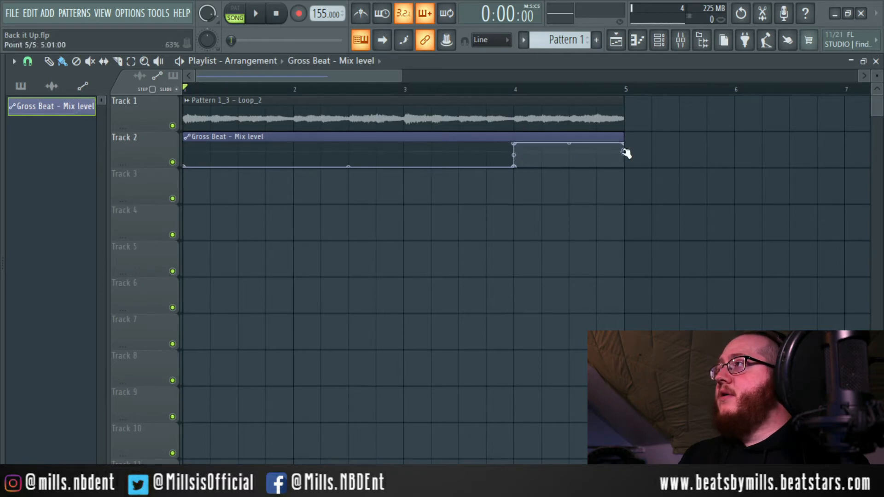
{"action": "key", "text": "space"}
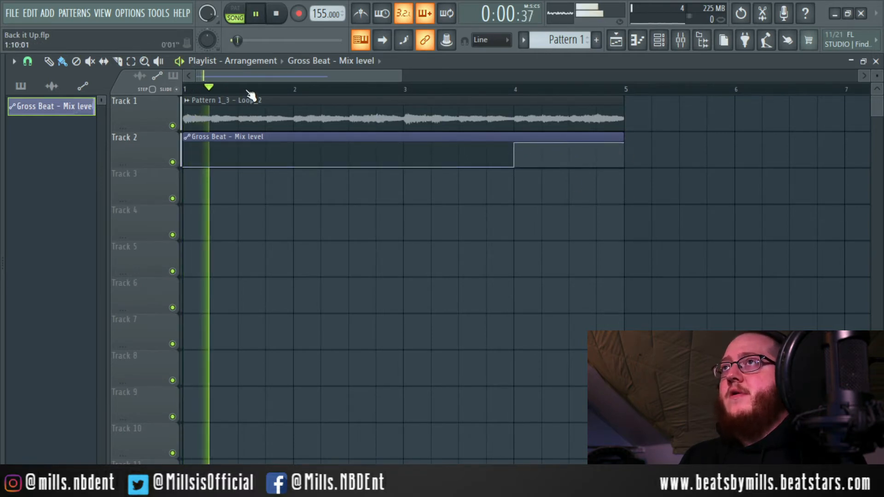
{"action": "scroll", "coordinate": [249, 93], "scroll_direction": "down", "scroll_amount": 3}
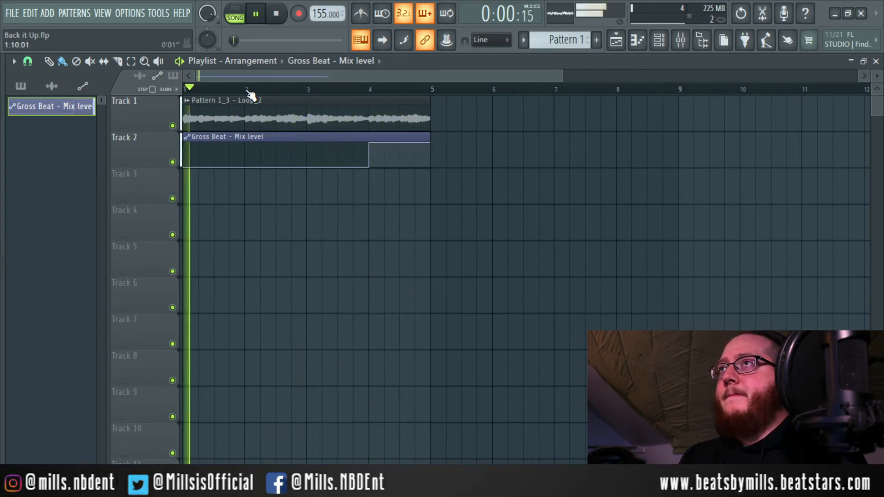
{"action": "key", "text": "space"}
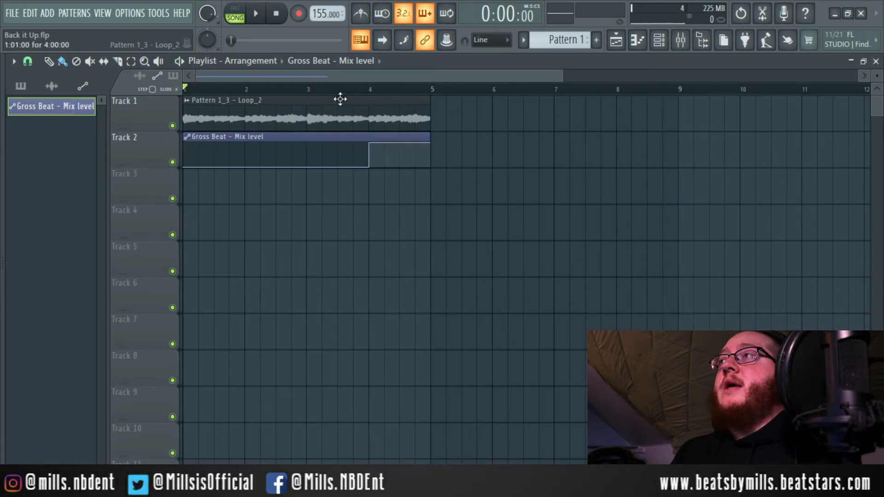
Step: Add a second Gross Beat to the loop's second mixer effect slot and audition its Basic 1 time effect
{"action": "left_click", "coordinate": [680, 40]}
{"action": "left_click", "coordinate": [726, 213]}
{"action": "left_click", "coordinate": [595, 225]}
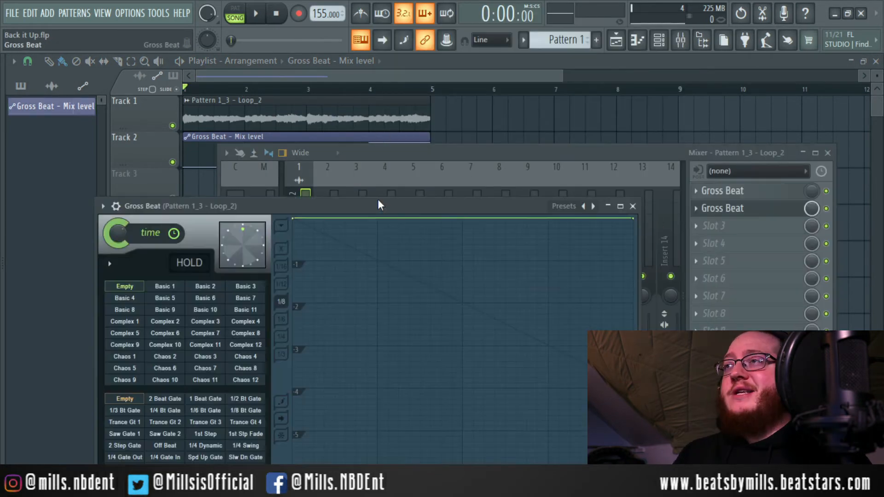
{"action": "left_click", "coordinate": [253, 210]}
{"action": "key", "text": "space"}
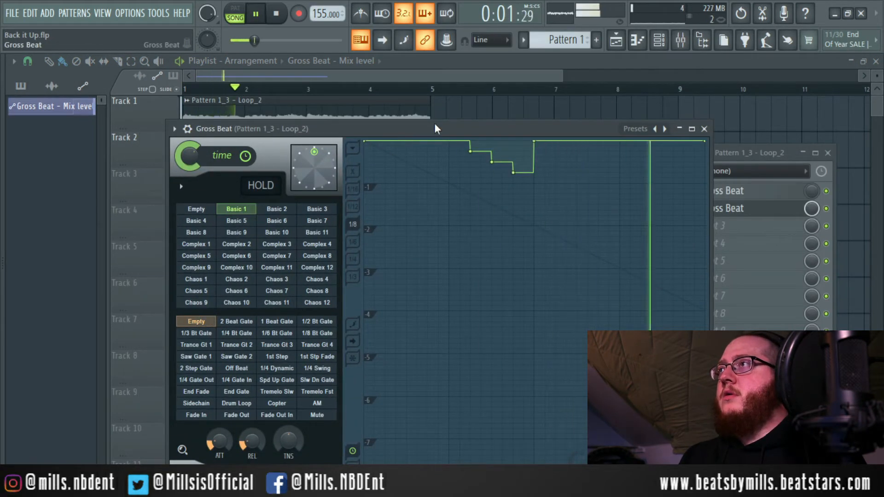
{"action": "key", "text": "space"}
{"action": "left_click_drag", "start_coordinate": [469, 124], "coordinate": [464, 121]}
{"action": "left_click", "coordinate": [699, 126]}
Step: Automate the second Gross Beat's mix level so the effect is active only in bar 2, and play the result
{"action": "right_click", "coordinate": [811, 209]}
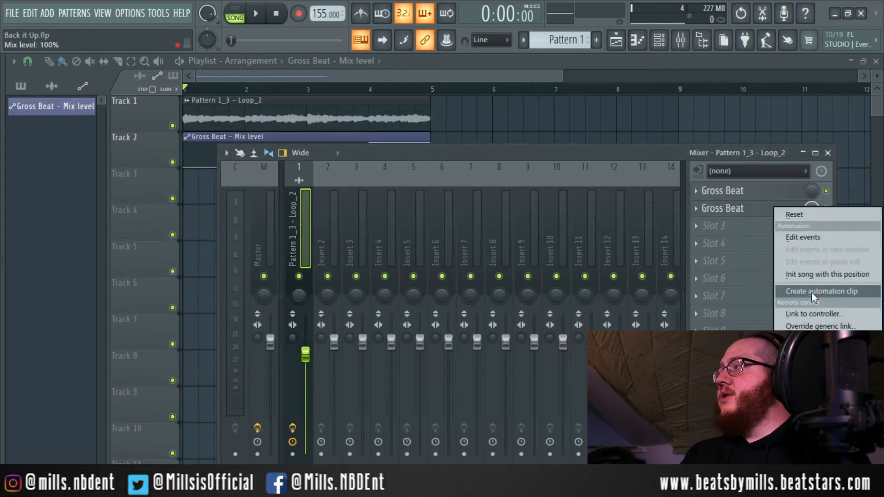
{"action": "left_click", "coordinate": [811, 292]}
{"action": "left_click", "coordinate": [212, 81]}
{"action": "key", "text": "space"}
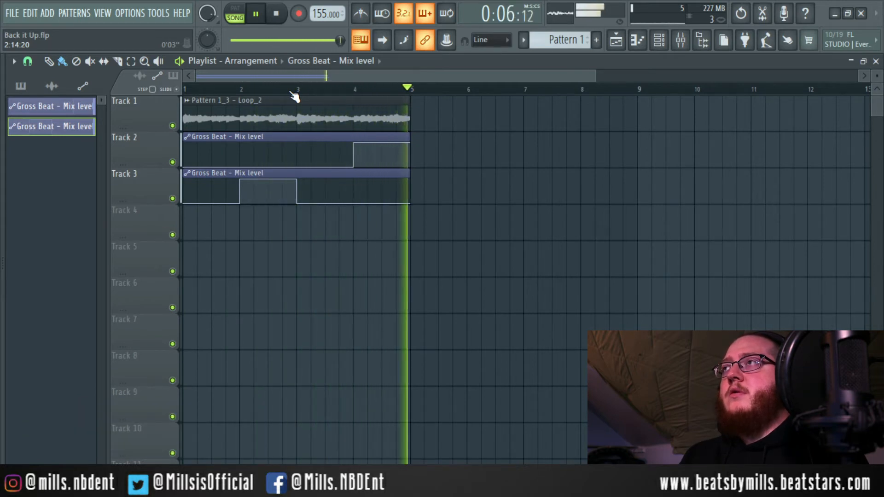
{"action": "key", "text": "space"}
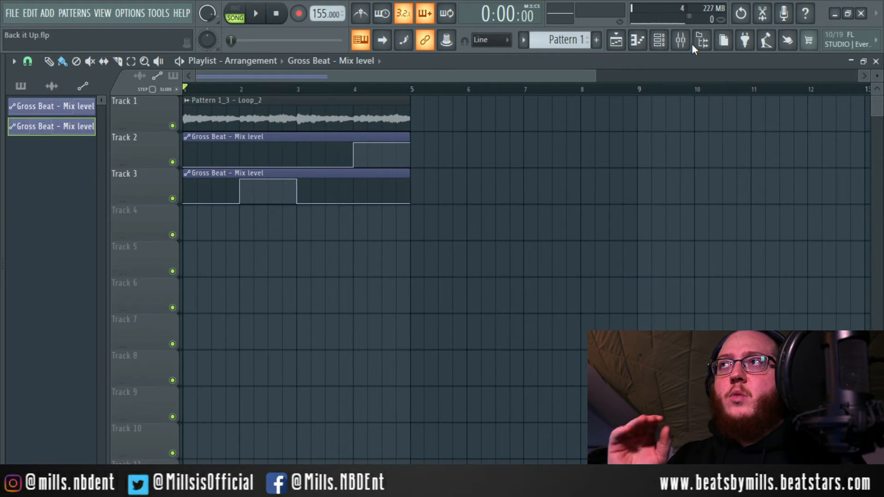
Step: Place a copy of the Pattern 1_3 - Loop_2 clip on Track 1 at bar 9
{"action": "left_click", "coordinate": [352, 123]}
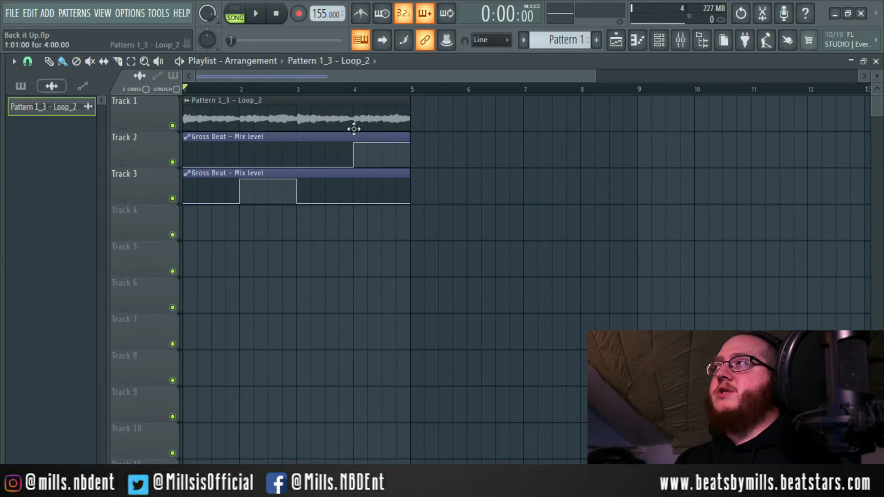
{"action": "left_click", "coordinate": [640, 119]}
{"action": "scroll", "coordinate": [654, 87], "scroll_direction": "down", "scroll_amount": 2}
{"action": "right_click", "coordinate": [601, 209]}
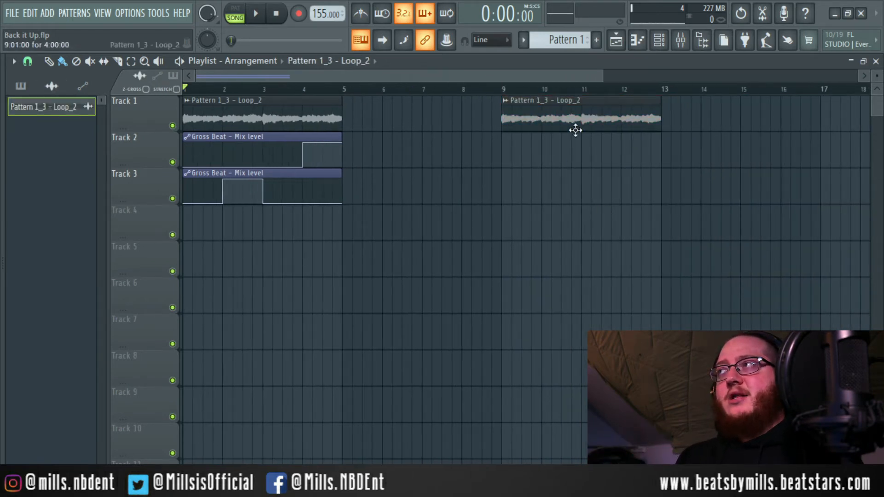
Step: Clear the old sample from Edison on the Master and record the automated four-bar loop from bar 1
{"action": "left_click_drag", "start_coordinate": [222, 89], "coordinate": [184, 89]}
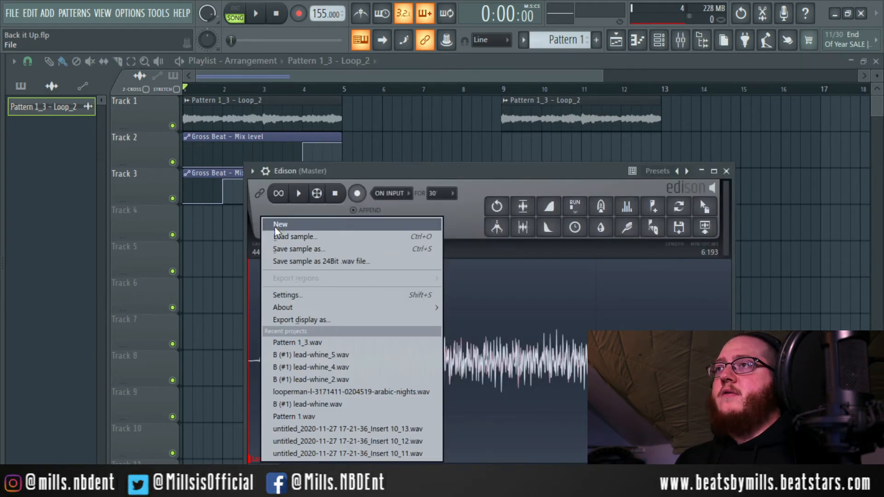
{"action": "left_click", "coordinate": [275, 226]}
{"action": "left_click_drag", "start_coordinate": [384, 183], "coordinate": [427, 188]}
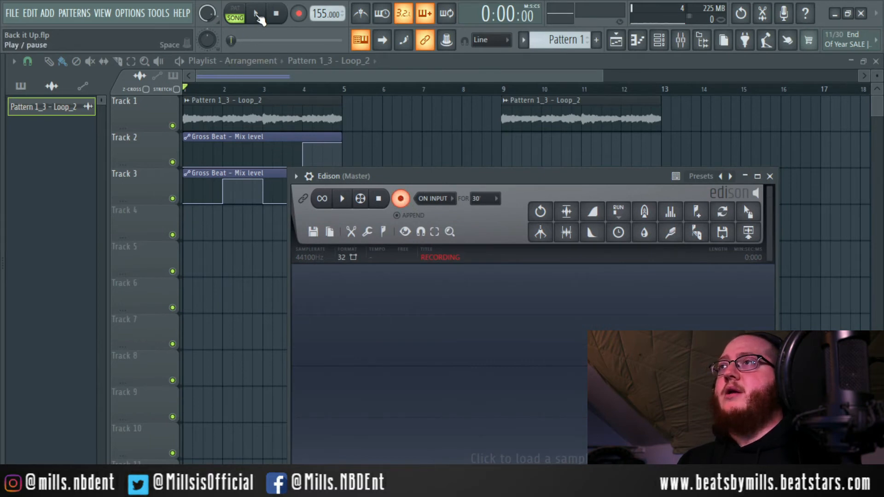
{"action": "left_click", "coordinate": [256, 14]}
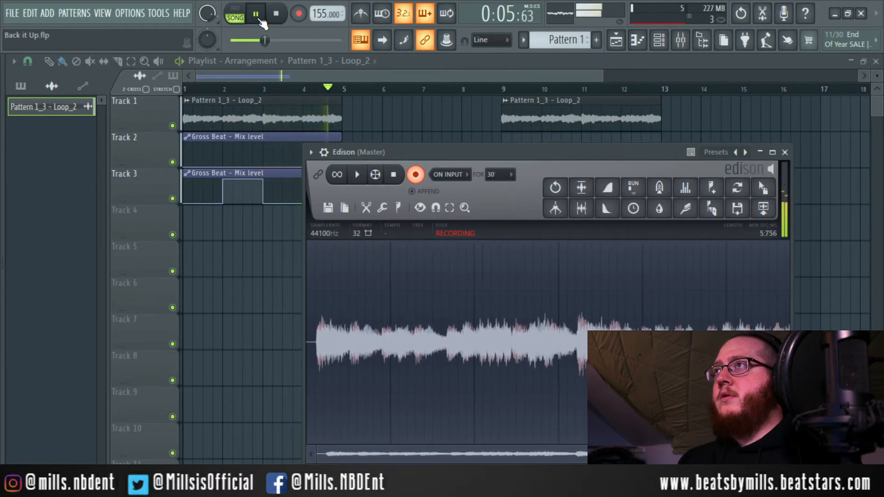
{"action": "left_click", "coordinate": [416, 175]}
{"action": "key", "text": "space"}
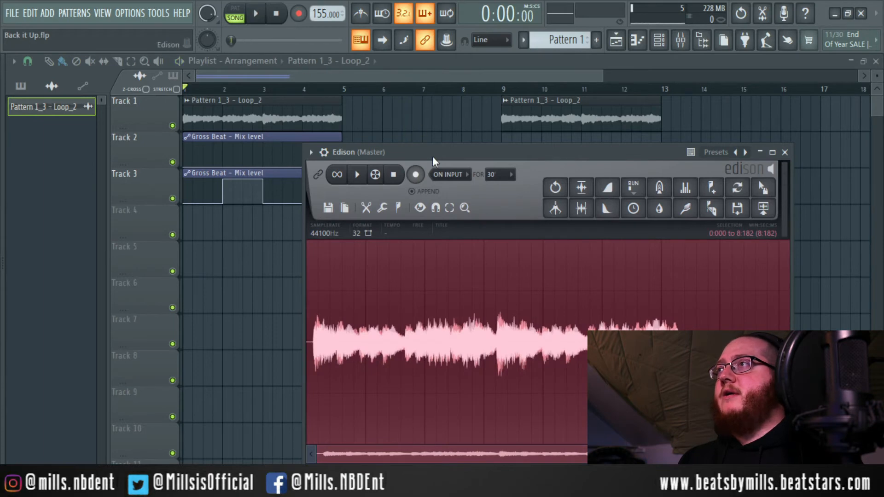
Step: Select the silence at the start of the Edison recording and delete it up to the first sound
{"action": "left_click_drag", "start_coordinate": [433, 158], "coordinate": [409, 82]}
{"action": "left_click", "coordinate": [413, 131]}
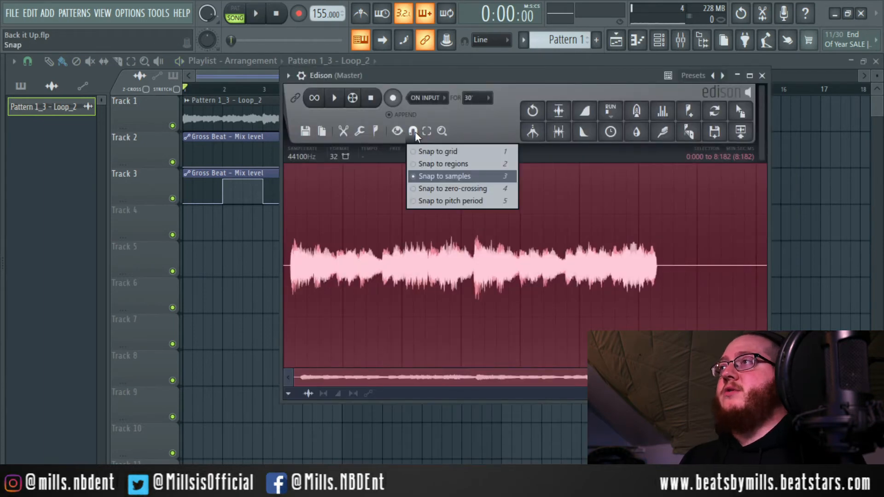
{"action": "left_click", "coordinate": [449, 192]}
{"action": "left_click", "coordinate": [633, 301]}
{"action": "left_click_drag", "start_coordinate": [755, 378], "coordinate": [329, 374]}
{"action": "left_click_drag", "start_coordinate": [350, 304], "coordinate": [215, 304]}
{"action": "scroll", "coordinate": [354, 298], "scroll_direction": "up", "scroll_amount": 1}
{"action": "scroll", "coordinate": [354, 299], "scroll_direction": "up", "scroll_amount": 3}
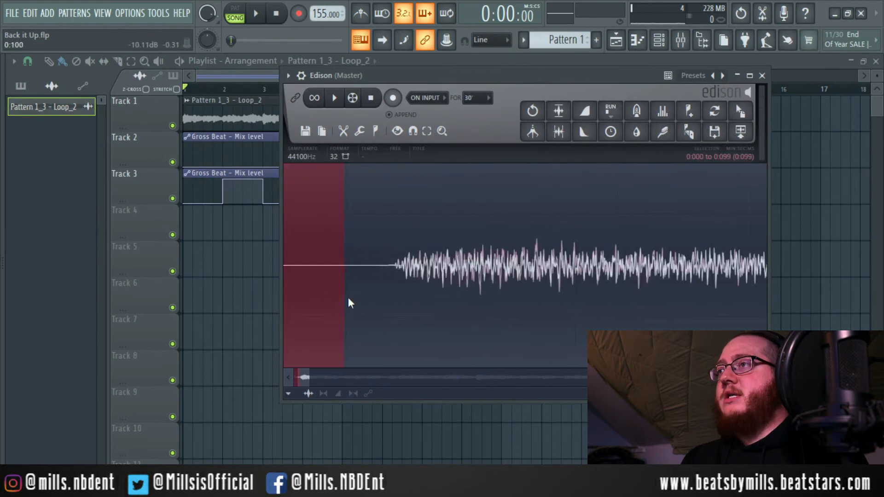
{"action": "scroll", "coordinate": [396, 306], "scroll_direction": "up", "scroll_amount": 3}
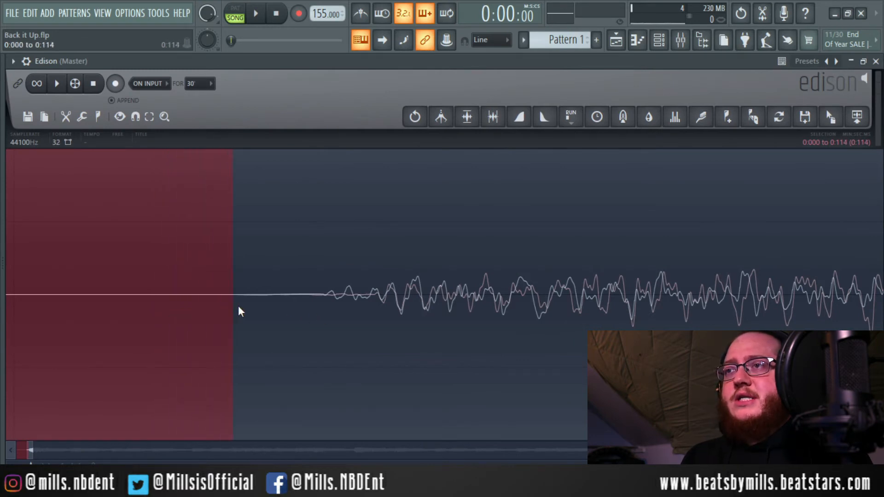
{"action": "left_click", "coordinate": [66, 117]}
{"action": "left_click", "coordinate": [84, 210]}
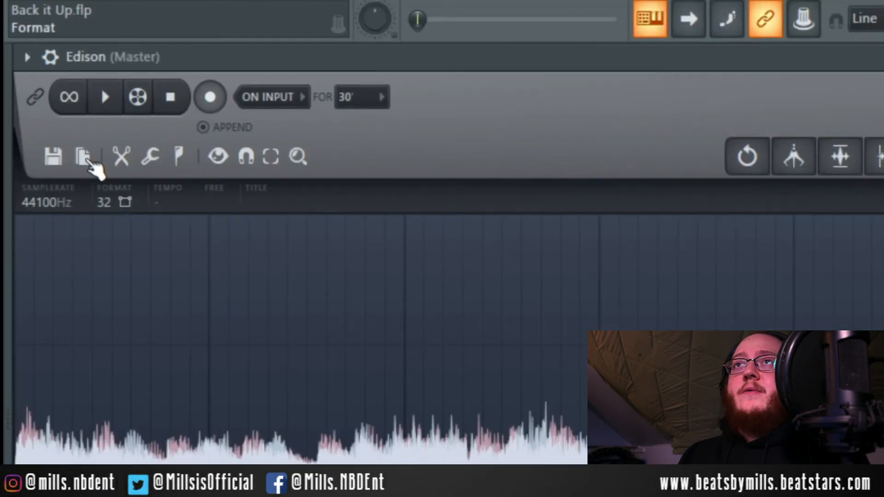
Step: Set the recording's sample properties to the tempo-synced default of 155 BPM
{"action": "left_click", "coordinate": [88, 160]}
{"action": "left_click", "coordinate": [96, 191]}
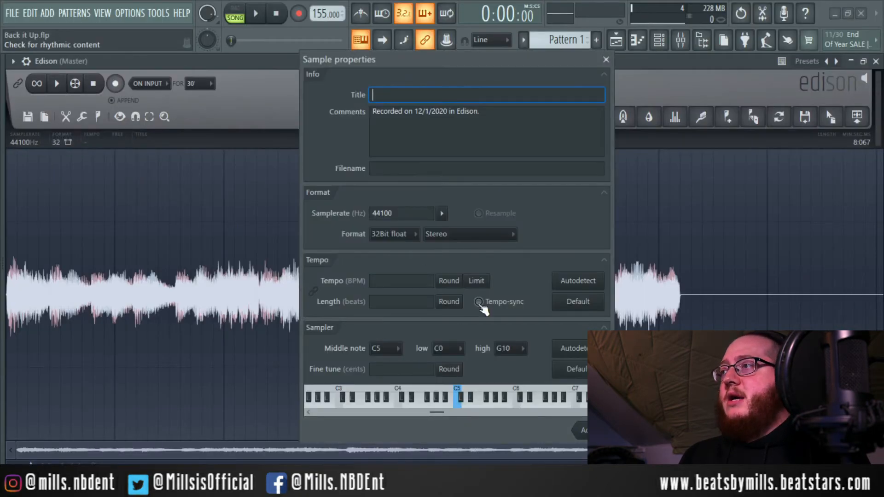
{"action": "left_click", "coordinate": [589, 430]}
Step: Snap Edison's selection to the grid and delete the silent tail after the recording's fourth bar
{"action": "left_click", "coordinate": [135, 117]}
{"action": "left_click", "coordinate": [167, 150]}
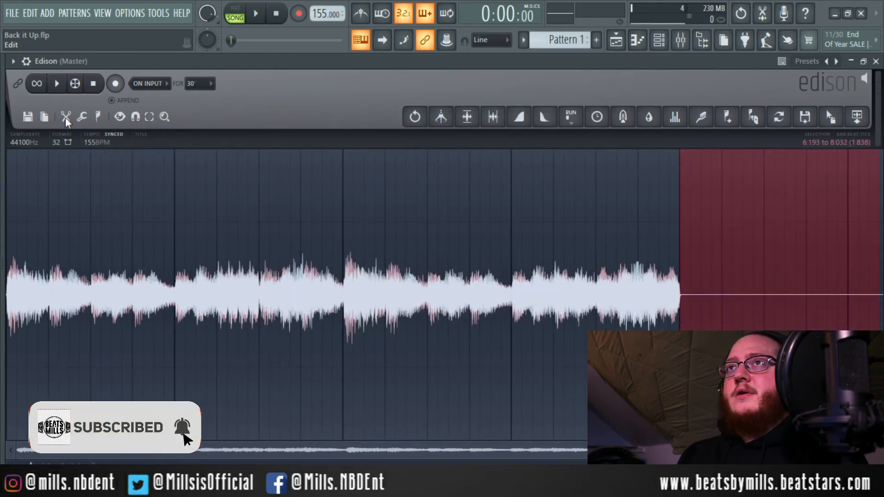
{"action": "left_click", "coordinate": [66, 117]}
{"action": "left_click", "coordinate": [100, 205]}
Step: Fade out the last few ticks of the recording and place the sample on Track 4 at bar 5
{"action": "left_click", "coordinate": [135, 117]}
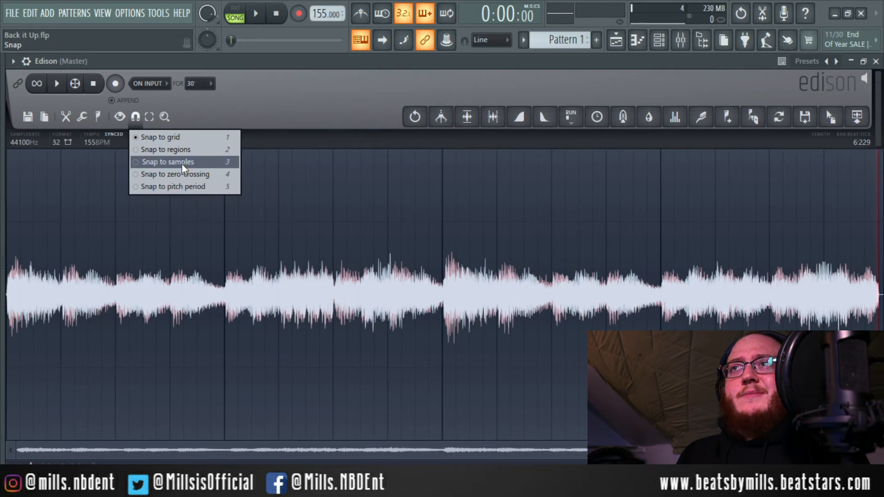
{"action": "left_click", "coordinate": [183, 168]}
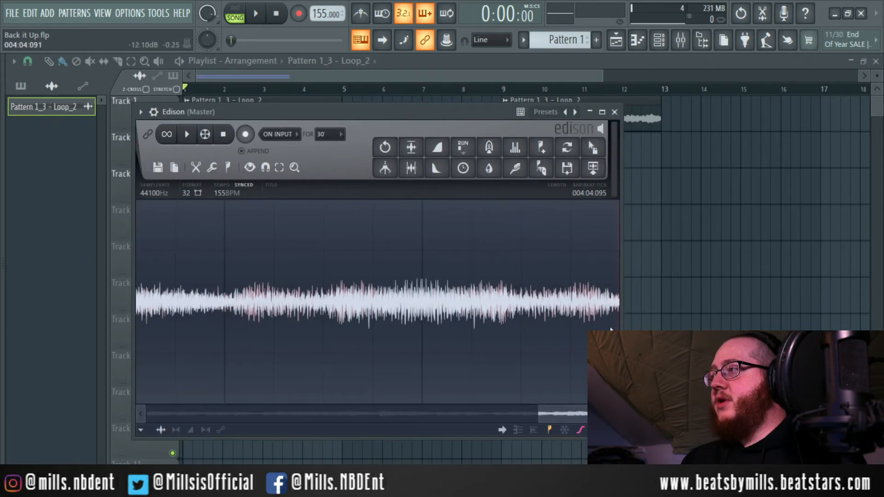
{"action": "left_click", "coordinate": [436, 168]}
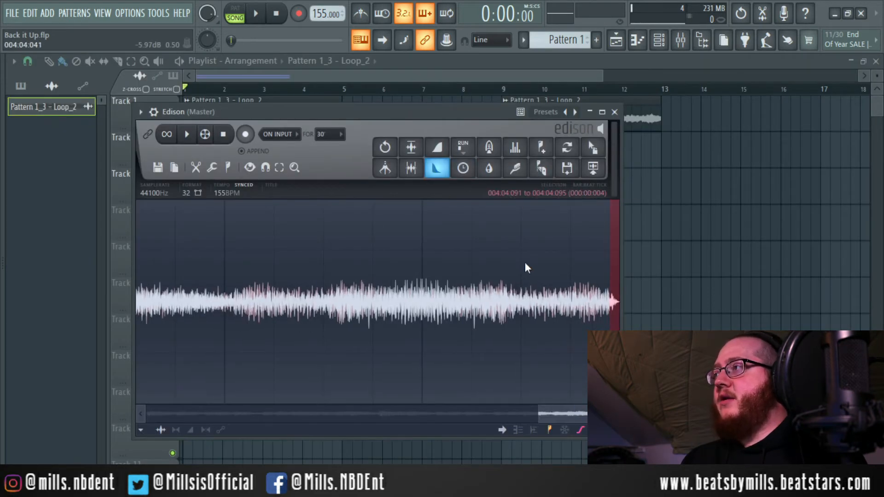
{"action": "left_click_drag", "start_coordinate": [592, 167], "coordinate": [337, 236]}
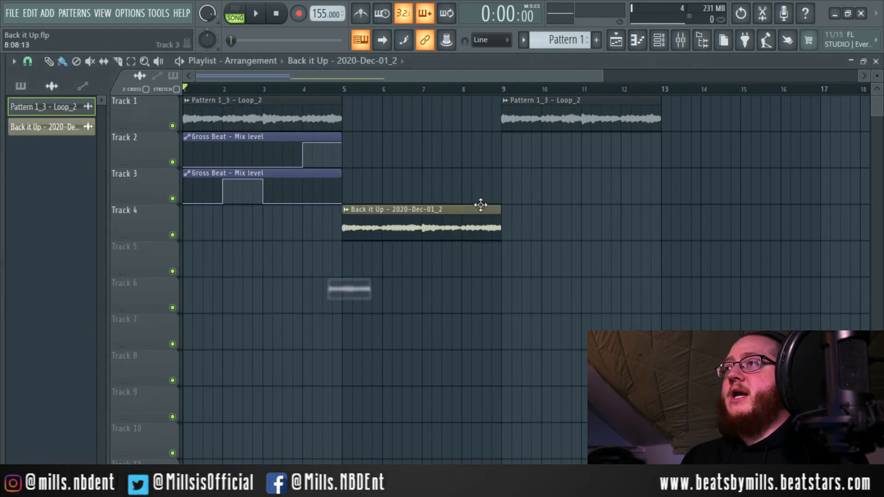
Step: Delete all other clips from the playlist and move the resampled clip from Track 4 to bar 1 of Track 1
{"action": "right_click", "coordinate": [502, 120]}
{"action": "left_click_drag", "start_coordinate": [497, 122], "coordinate": [221, 194]}
{"action": "key", "text": "Delete"}
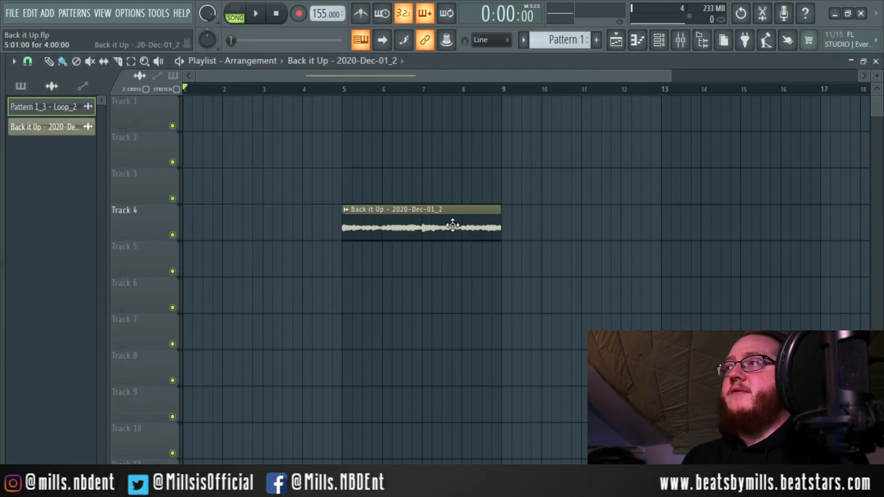
{"action": "left_click_drag", "start_coordinate": [452, 223], "coordinate": [293, 114]}
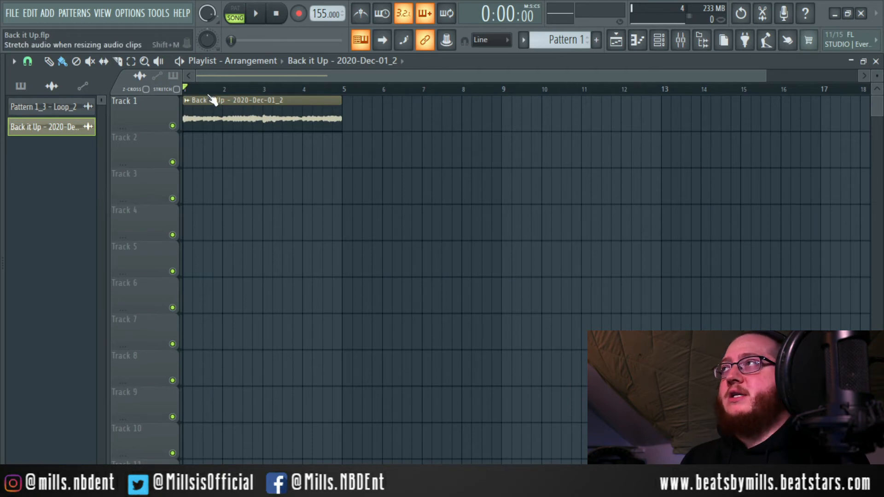
Step: Turn off both Gross Beat effects on the Pattern 1_3 - Loop_2 mixer insert and reset its volume to 100%
{"action": "left_click", "coordinate": [680, 40]}
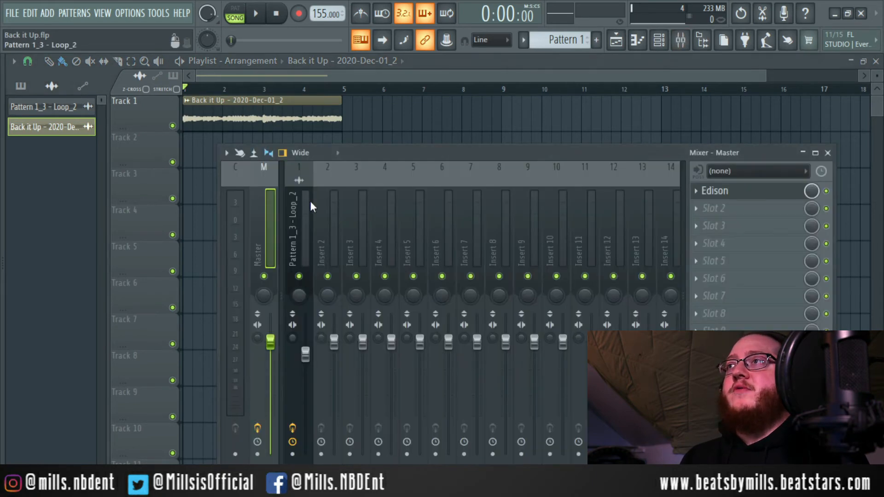
{"action": "left_click_drag", "start_coordinate": [366, 156], "coordinate": [328, 100]}
{"action": "left_click", "coordinate": [259, 181]}
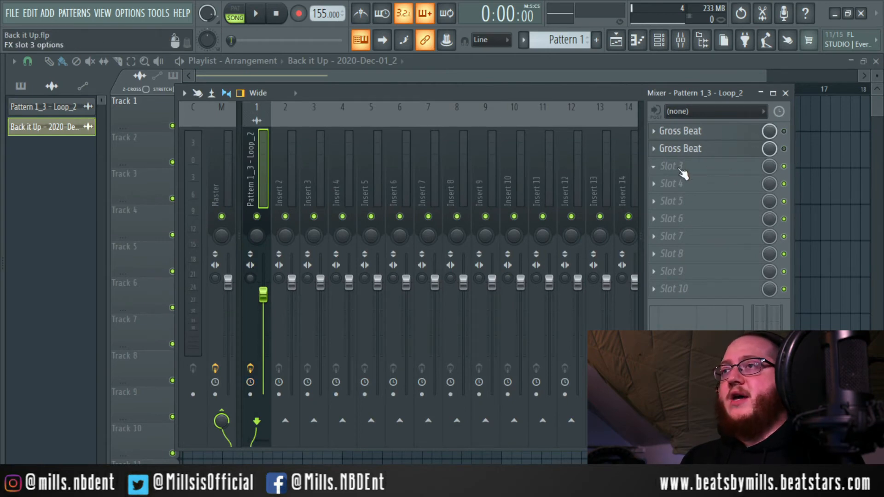
{"action": "right_click", "coordinate": [266, 297]}
{"action": "left_click", "coordinate": [283, 285]}
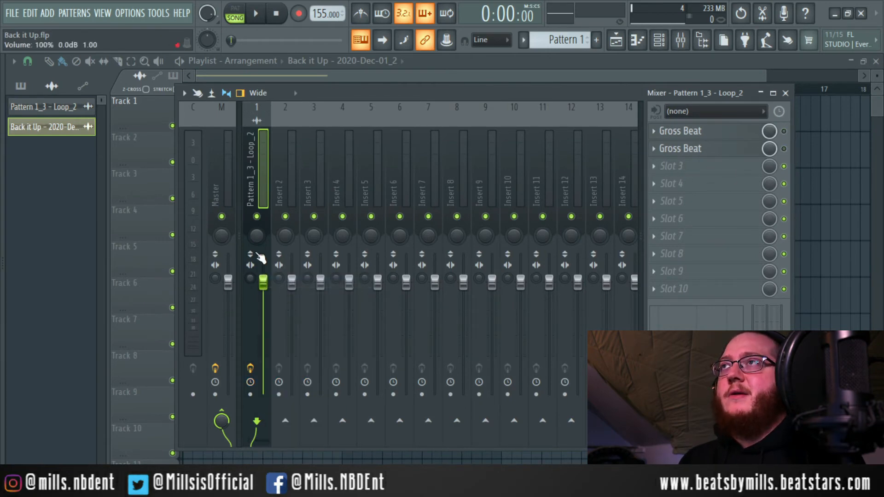
{"action": "left_click_drag", "start_coordinate": [346, 92], "coordinate": [347, 118]}
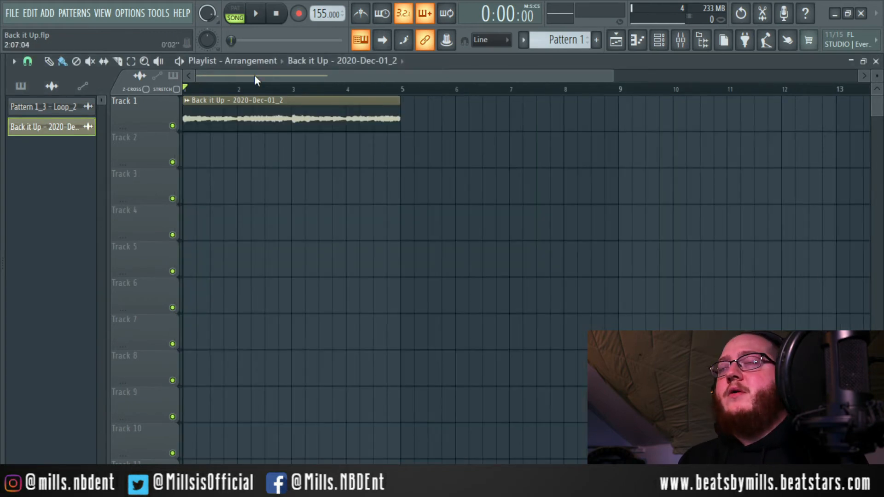
Step: Lower the time-stretching pitch of the resampled clip in its channel settings and play the clip back
{"action": "key", "text": "space"}
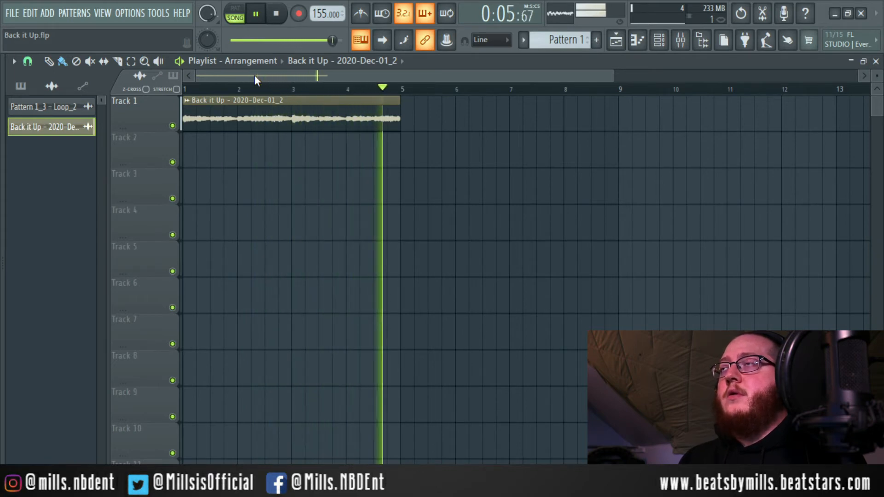
{"action": "key", "text": "space"}
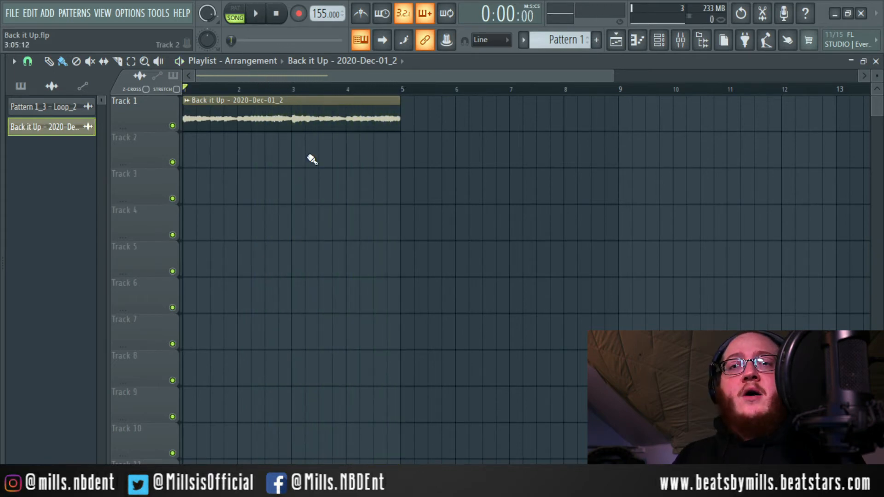
{"action": "double_click", "coordinate": [272, 117]}
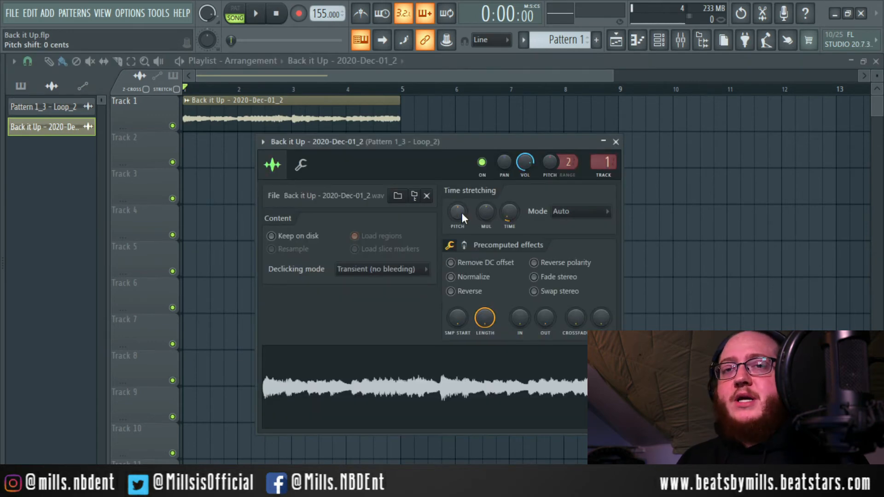
{"action": "left_click_drag", "start_coordinate": [381, 140], "coordinate": [329, 159]}
{"action": "key", "text": "space"}
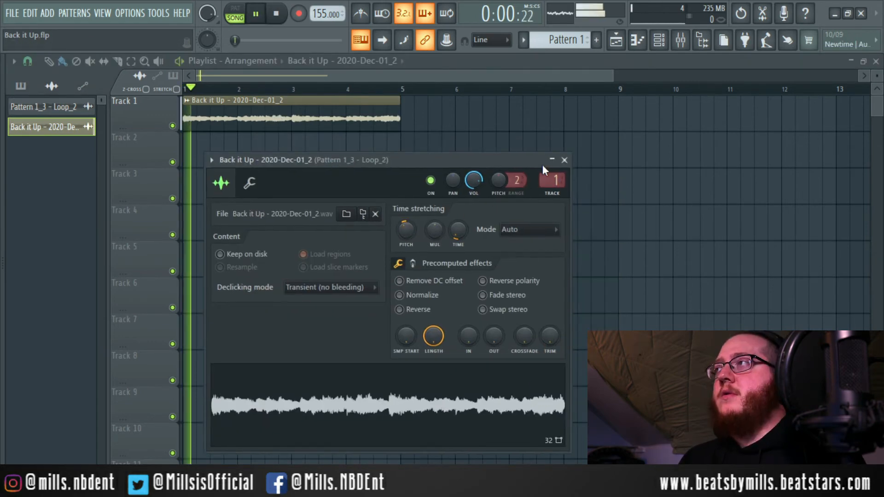
{"action": "left_click", "coordinate": [564, 159]}
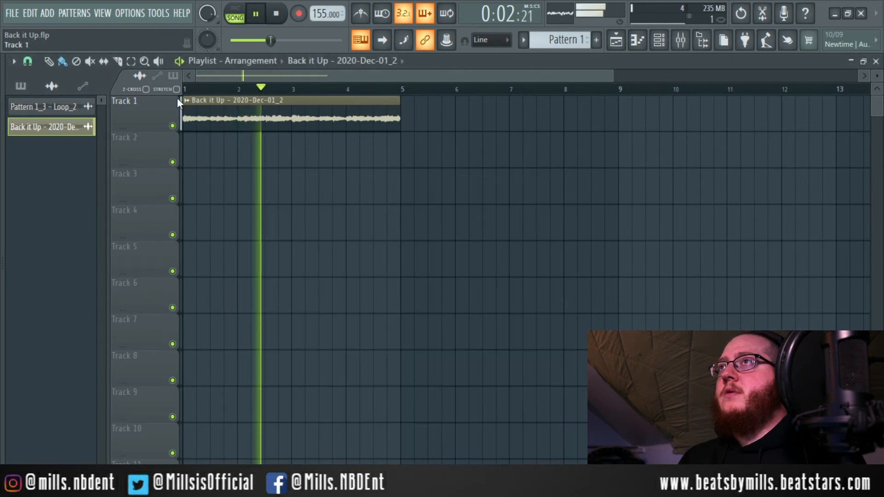
{"action": "scroll", "coordinate": [213, 76], "scroll_direction": "up", "scroll_amount": 3}
{"action": "scroll", "coordinate": [253, 76], "scroll_direction": "down", "scroll_amount": 3}
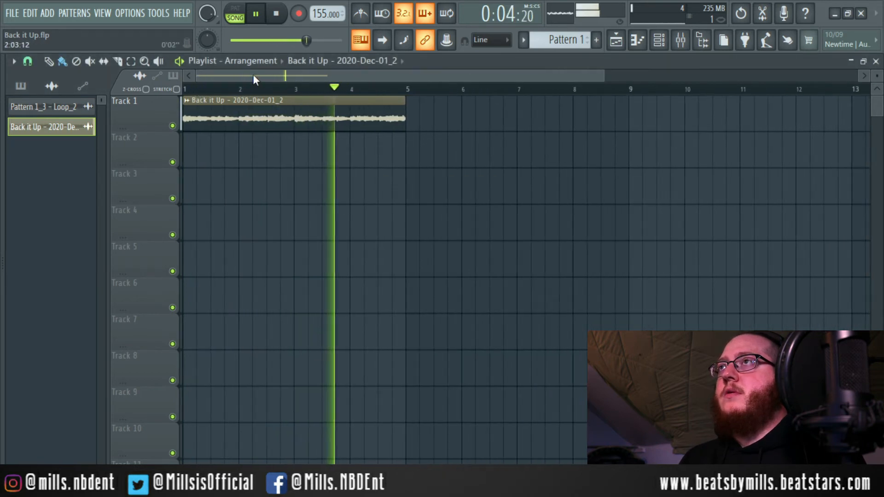
{"action": "key", "text": "space"}
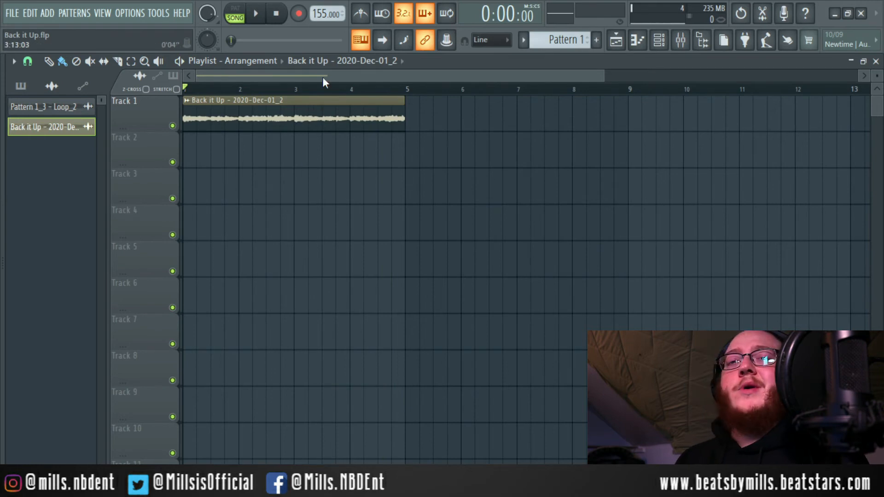
Step: Chop the clip into eight half-bar slices, move all but the first to Track 2 and mute that track
{"action": "left_click", "coordinate": [28, 61]}
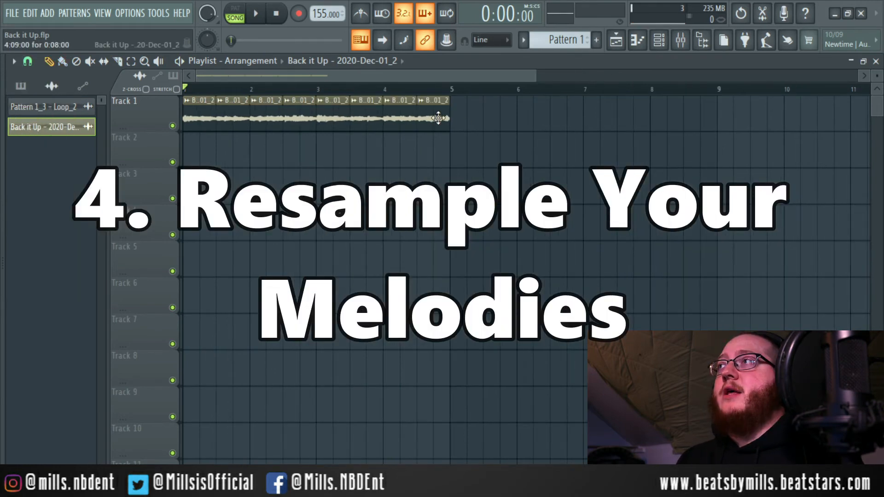
{"action": "left_click_drag", "start_coordinate": [462, 118], "coordinate": [230, 156]}
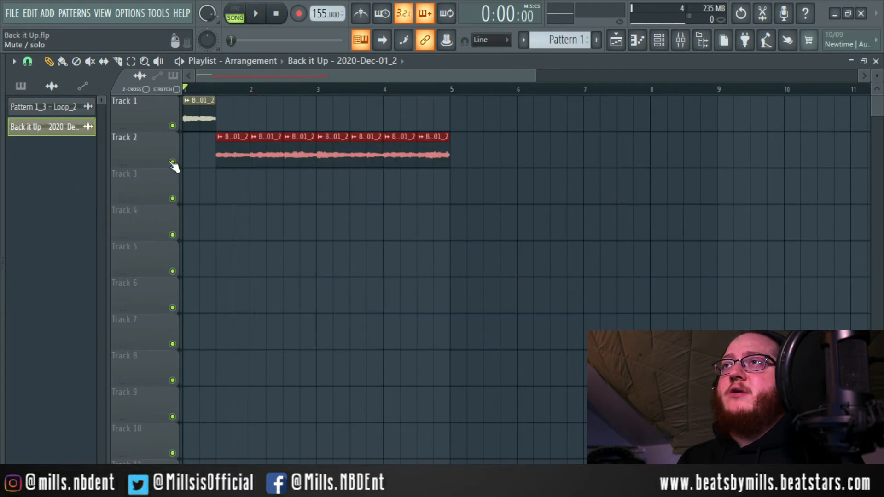
{"action": "left_click", "coordinate": [172, 162]}
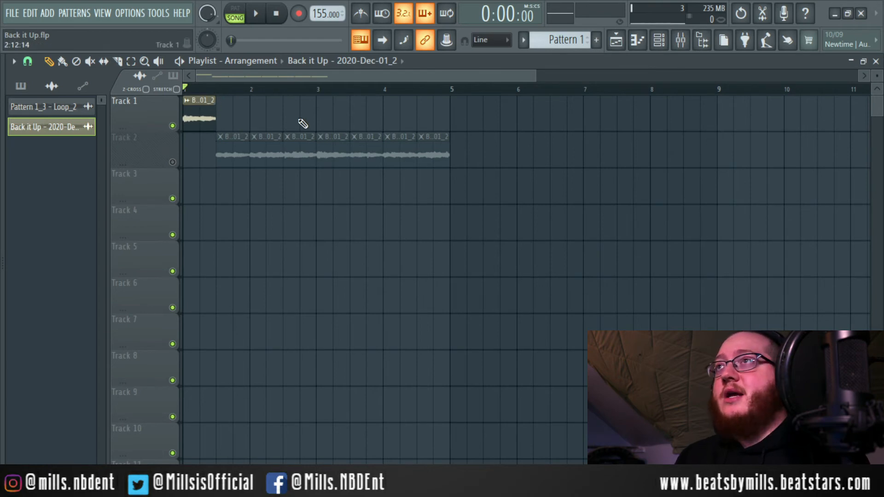
Step: Fill bars 1 and 2 of Track 1 with half-bar slices, putting the third slice in the second slot, auditioning as you go
{"action": "key", "text": "space"}
{"action": "key", "text": "space"}
{"action": "mouse_move", "coordinate": [292, 149]}
{"action": "left_mouse_down"}
{"action": "mouse_move", "coordinate": [223, 107]}
{"action": "mouse_move", "coordinate": [300, 156]}
{"action": "left_mouse_up"}
{"action": "key", "text": "space"}
{"action": "key", "text": "space"}
{"action": "left_click_drag", "start_coordinate": [270, 155], "coordinate": [240, 125]}
{"action": "key", "text": "space"}
{"action": "key", "text": "space"}
{"action": "left_click", "coordinate": [266, 119]}
{"action": "left_click_drag", "start_coordinate": [299, 139], "coordinate": [305, 103]}
{"action": "key", "text": "space"}
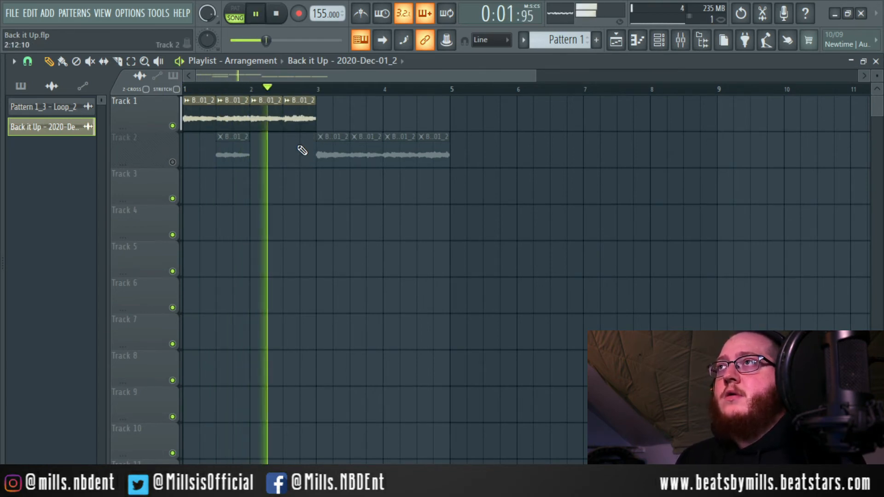
Step: Move the two half-bar slices in bar 3 from muted Track 2 up to Track 1, auditioning the sequence
{"action": "key", "text": "space"}
{"action": "left_click_drag", "start_coordinate": [337, 143], "coordinate": [337, 107]}
{"action": "key", "text": "space"}
{"action": "key", "text": "space"}
{"action": "left_click_drag", "start_coordinate": [361, 138], "coordinate": [364, 124]}
{"action": "key", "text": "space"}
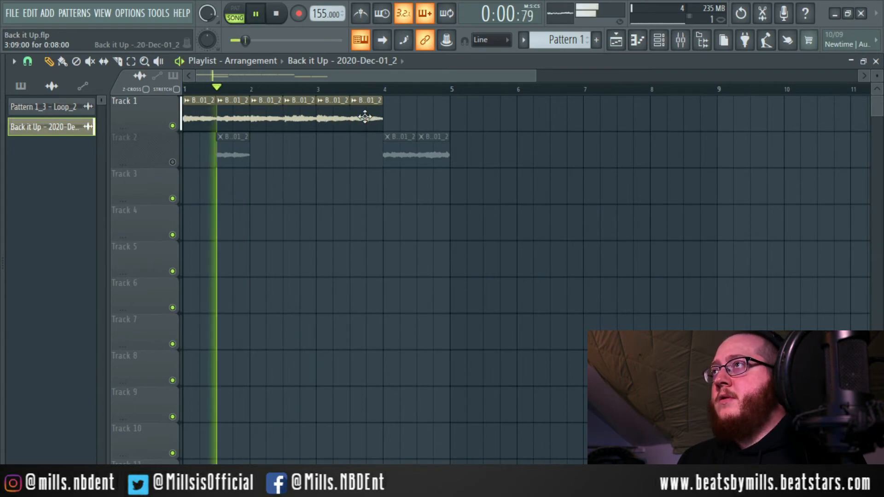
Step: Move the two half-bar slices in bar 4 up to Track 1 and play back the rearranged four-bar melody
{"action": "left_click_drag", "start_coordinate": [400, 155], "coordinate": [399, 119]}
{"action": "left_click_drag", "start_coordinate": [433, 154], "coordinate": [432, 119]}
{"action": "key", "text": "space"}
{"action": "key", "text": "space"}
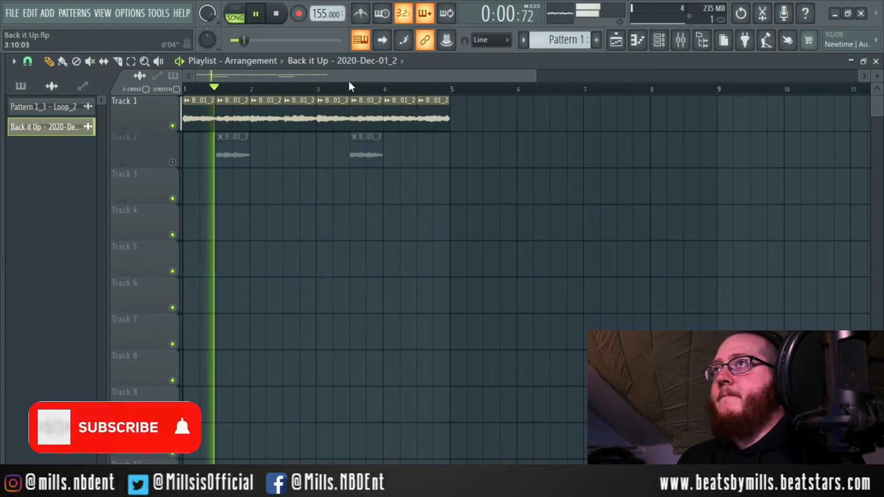
{"action": "scroll", "coordinate": [322, 184], "scroll_direction": "down", "scroll_amount": 1}
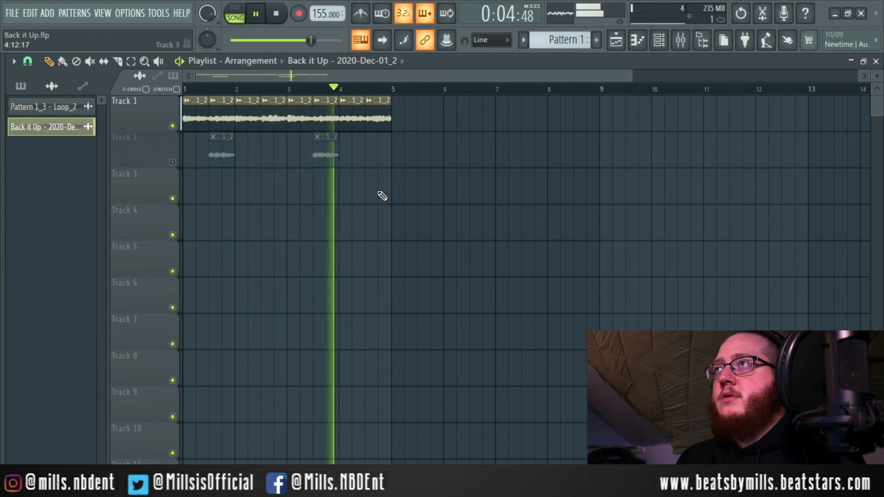
{"action": "key", "text": "space"}
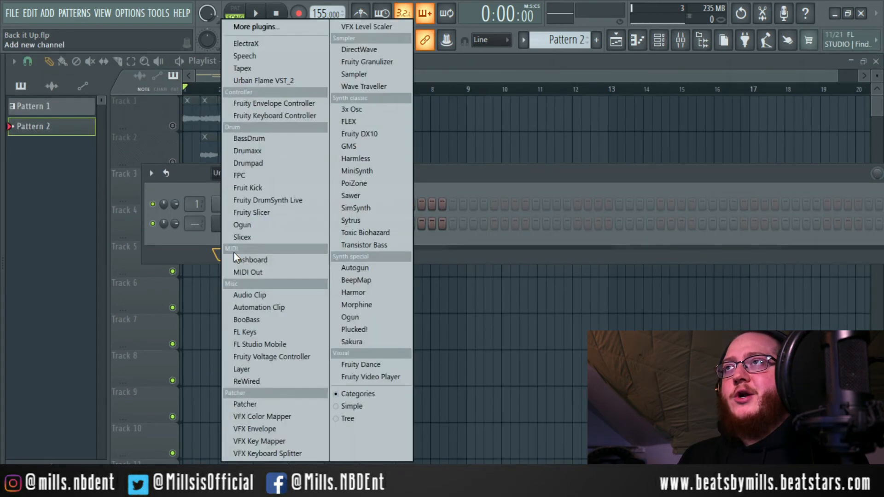
Step: Add a Fruity Slicer channel for Pattern 2 and load the resampled clip's waveform into it
{"action": "left_click", "coordinate": [242, 247]}
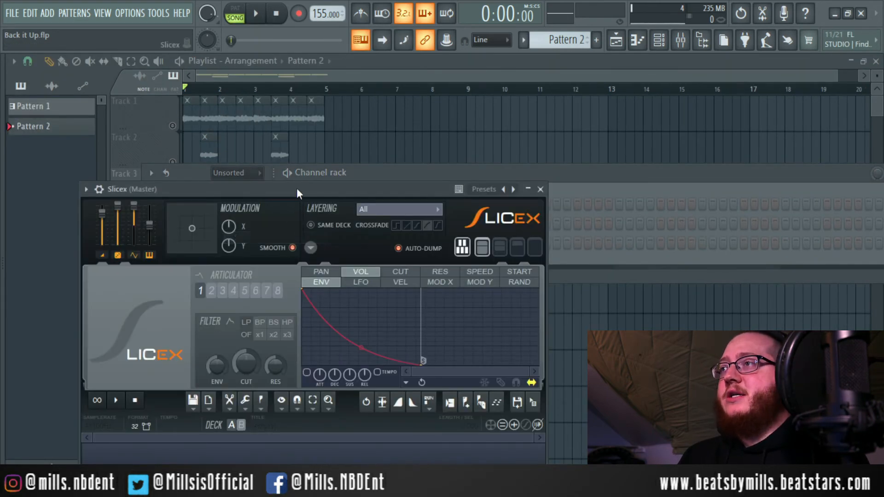
{"action": "left_click", "coordinate": [227, 242]}
{"action": "right_click", "coordinate": [262, 235]}
{"action": "left_click", "coordinate": [297, 362]}
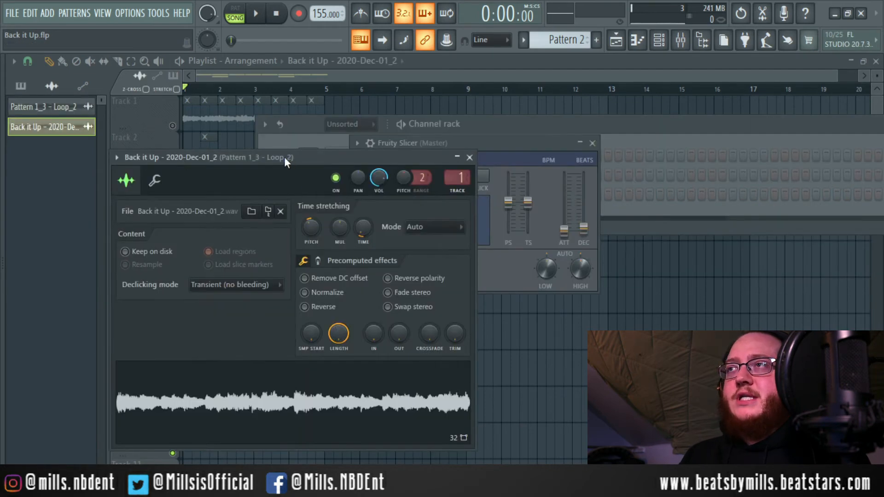
{"action": "left_click_drag", "start_coordinate": [284, 157], "coordinate": [198, 160]}
{"action": "left_click_drag", "start_coordinate": [213, 409], "coordinate": [420, 227]}
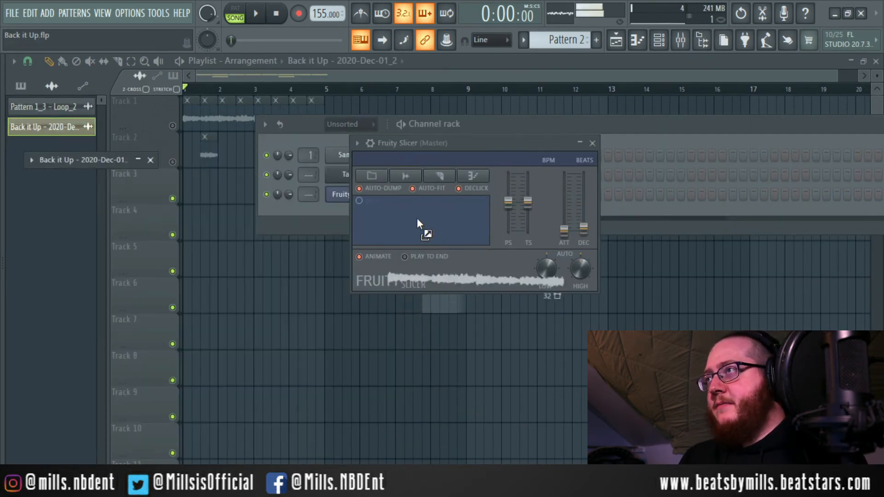
{"action": "left_click", "coordinate": [280, 14]}
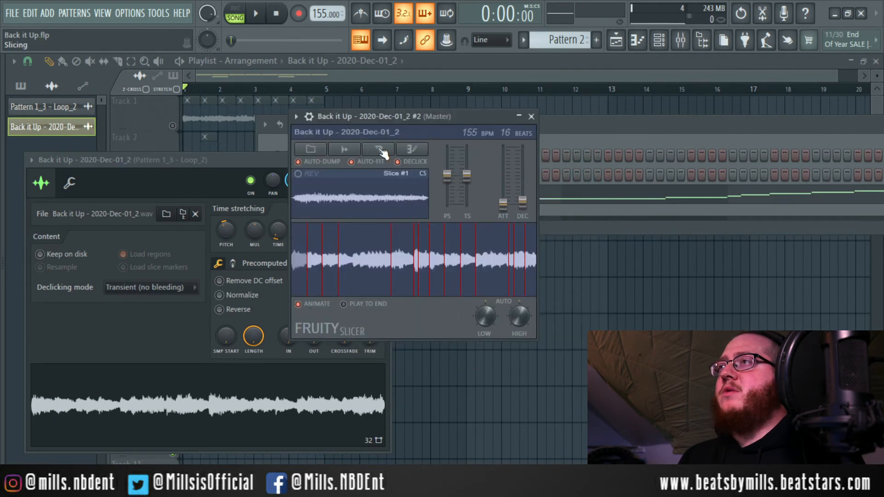
Step: Slice the loaded sample by beat in Fruity Slicer and raise the generated slice notes' velocities to maximum
{"action": "left_click", "coordinate": [379, 150]}
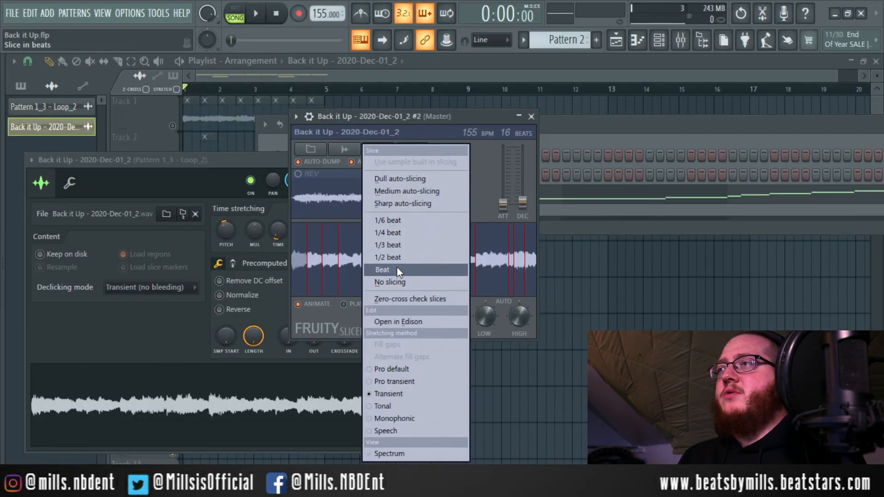
{"action": "left_click", "coordinate": [397, 269]}
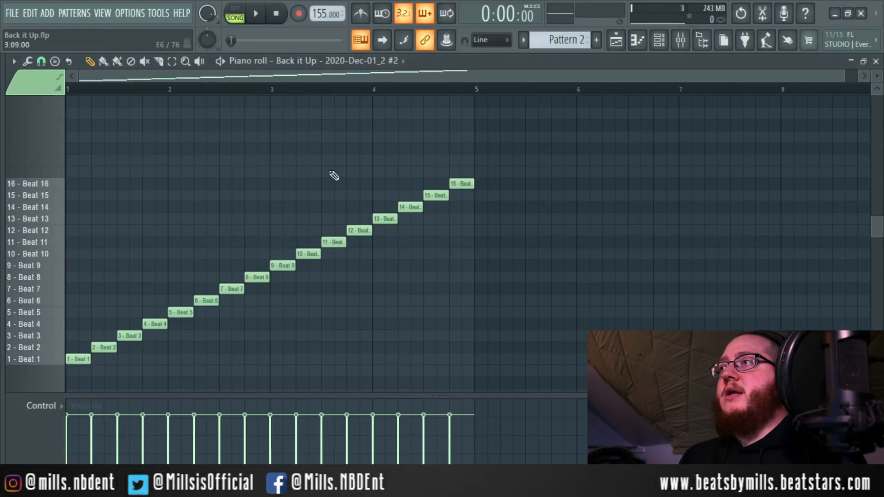
{"action": "scroll", "coordinate": [403, 167], "scroll_direction": "down", "scroll_amount": 3}
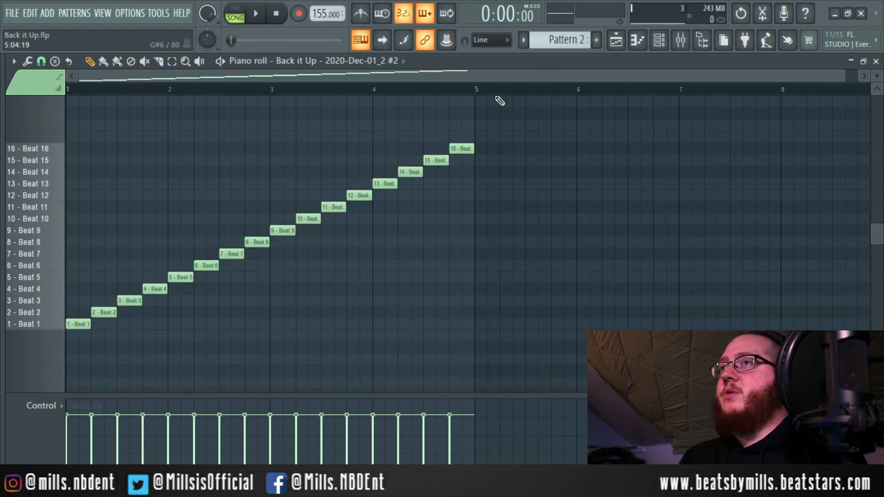
{"action": "key", "text": "space"}
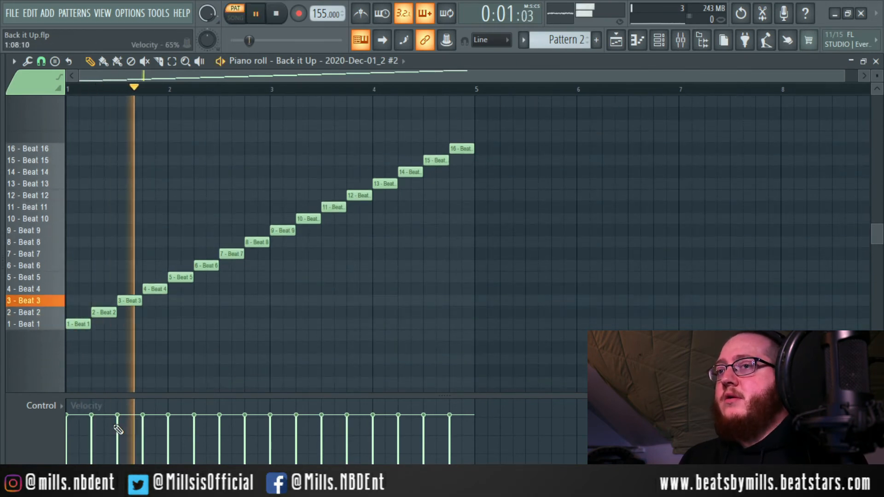
{"action": "left_click_drag", "start_coordinate": [487, 132], "coordinate": [7, 435]}
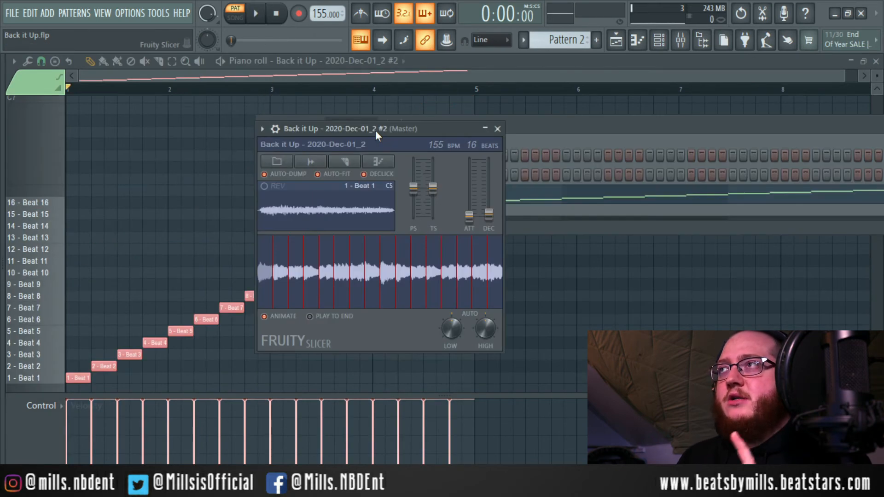
Step: Play Pattern 2 while watching which beat slices trigger in Fruity Slicer, and close the slicer window
{"action": "left_click_drag", "start_coordinate": [375, 131], "coordinate": [374, 125]}
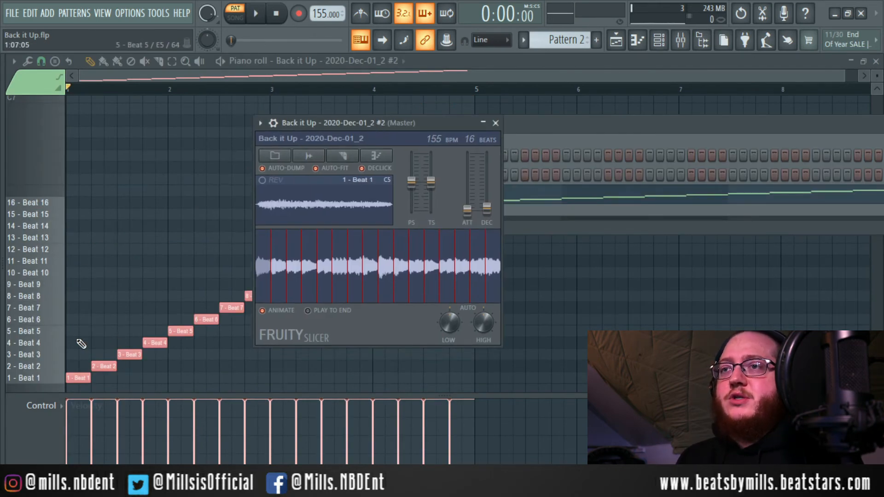
{"action": "key", "text": "space"}
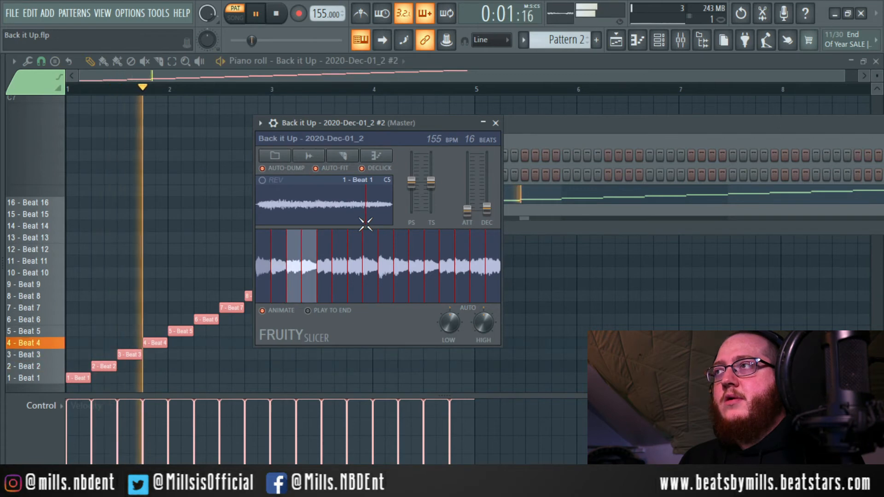
{"action": "left_click_drag", "start_coordinate": [401, 126], "coordinate": [356, 126]}
{"action": "key", "text": "space"}
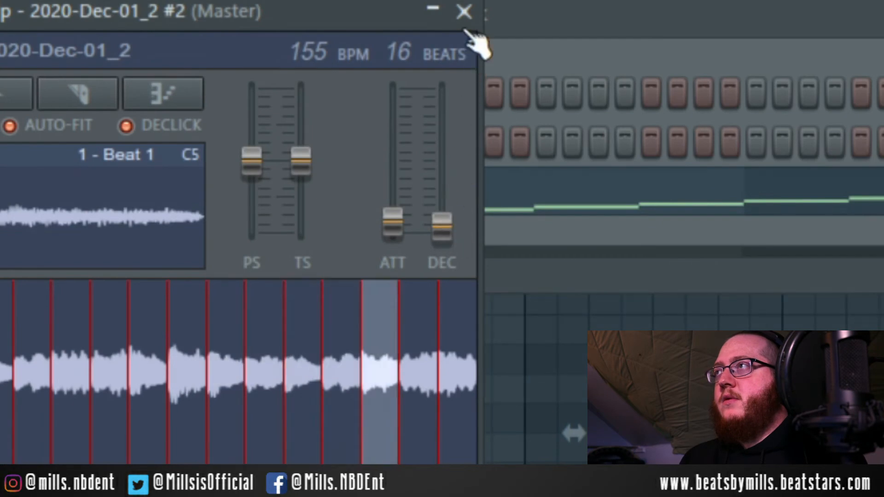
{"action": "left_click", "coordinate": [462, 13]}
{"action": "left_click", "coordinate": [428, 82]}
{"action": "key", "text": "space"}
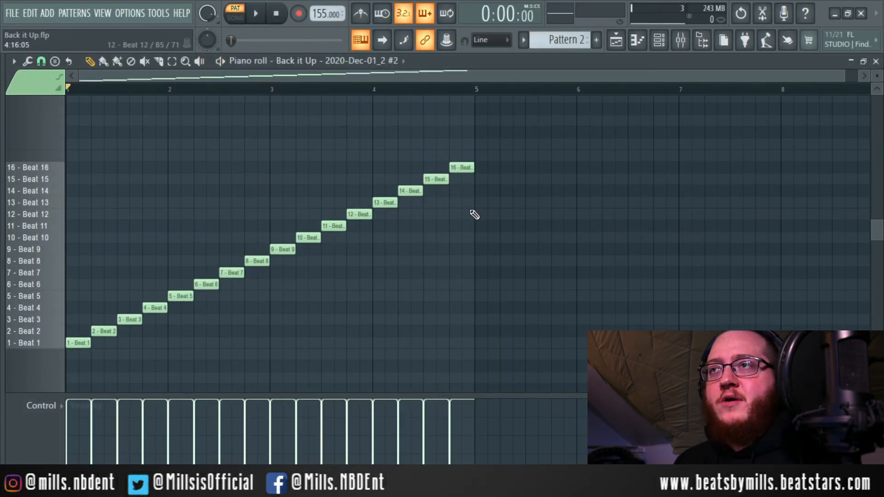
Step: Select all sixteen beat slice notes in Pattern 2's piano roll and delete them
{"action": "left_click_drag", "start_coordinate": [497, 138], "coordinate": [67, 365]}
{"action": "key", "text": "Delete"}
{"action": "scroll", "coordinate": [89, 339], "scroll_direction": "down", "scroll_amount": 3}
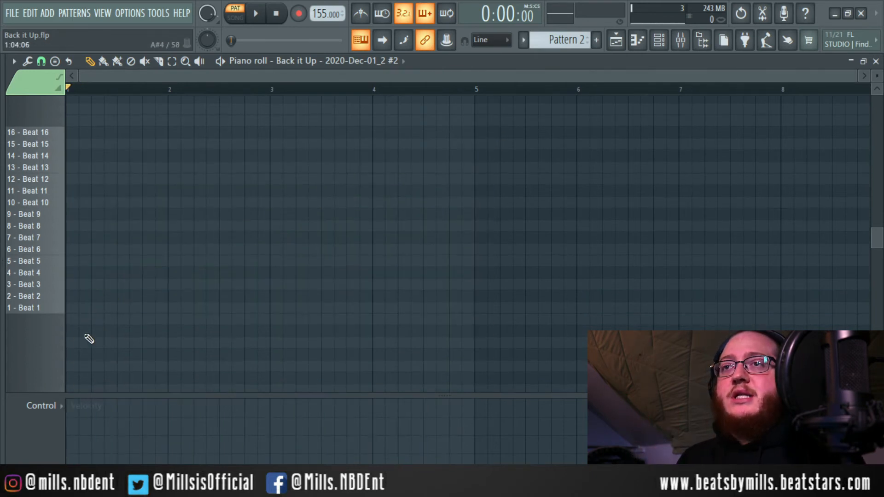
Step: Sequence the beat slices in Pattern 2 over four bars as 1-2-11-10, 4-5-8-10, 1-2-11-10, 6-8-7-8, and play the result
{"action": "scroll", "coordinate": [122, 332], "scroll_direction": "up", "scroll_amount": 3}
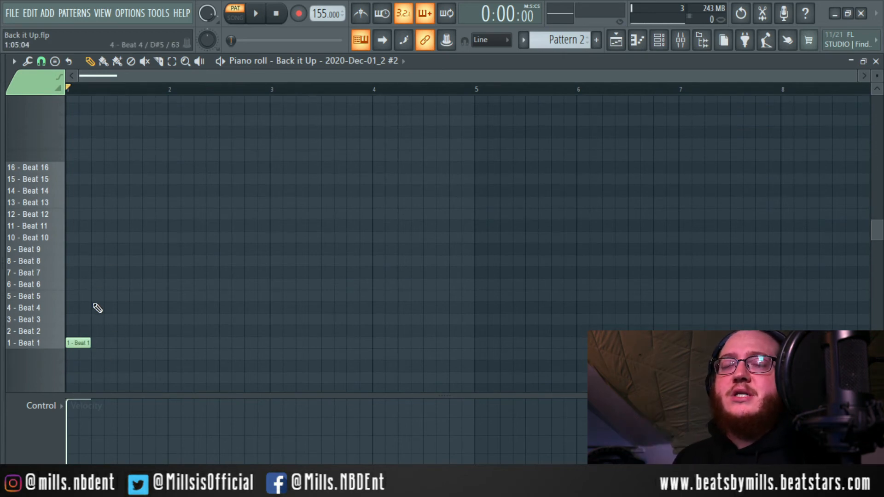
{"action": "key", "text": "ctrl+z"}
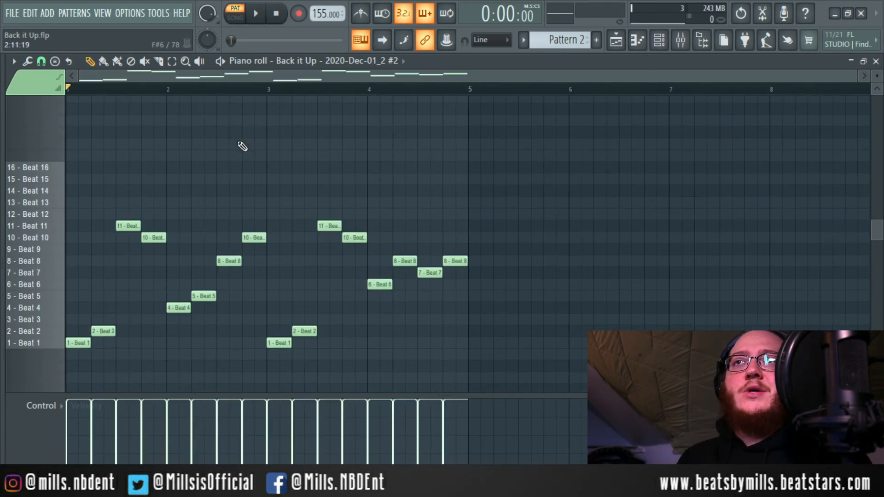
{"action": "key", "text": "space"}
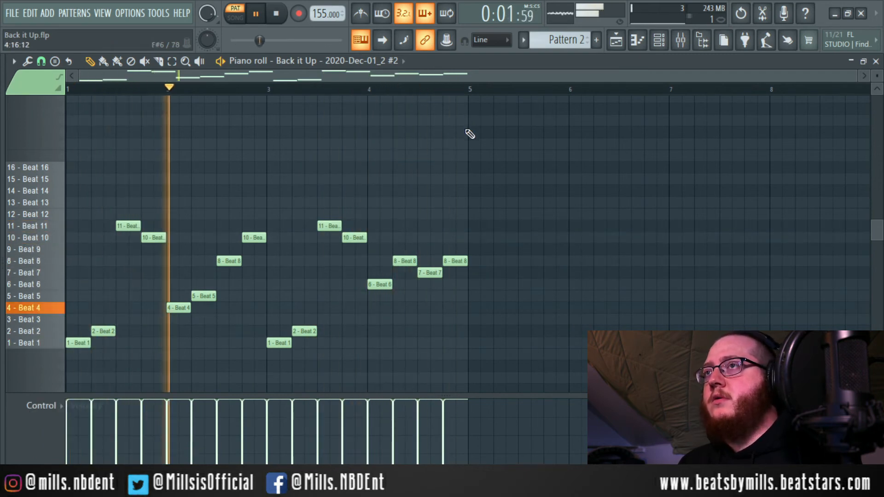
{"action": "key", "text": "space"}
{"action": "left_click", "coordinate": [876, 61]}
Step: Quick render Pattern 2 as an audio clip in the playlist
{"action": "left_click_drag", "start_coordinate": [451, 124], "coordinate": [390, 150]}
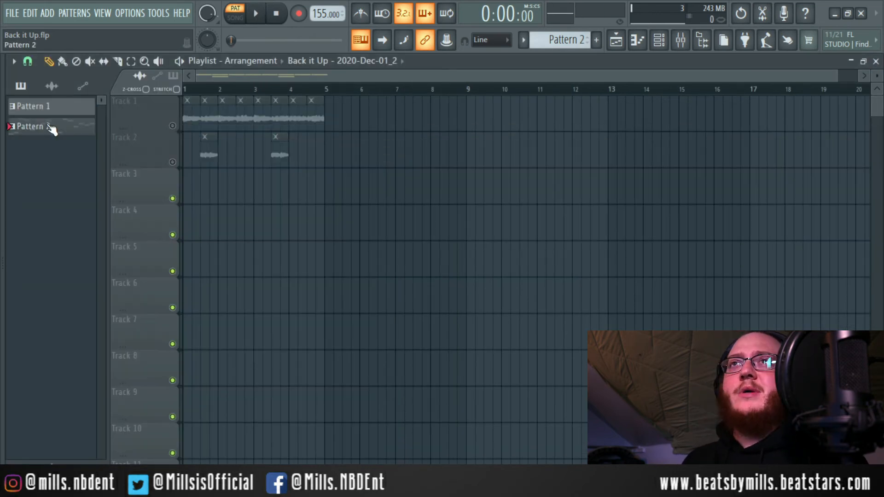
{"action": "left_click", "coordinate": [55, 129]}
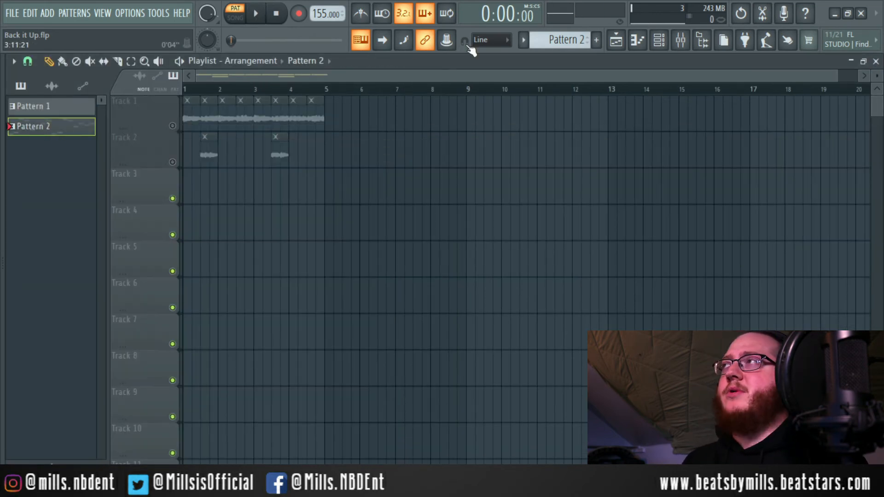
{"action": "left_click", "coordinate": [659, 40]}
{"action": "left_click_drag", "start_coordinate": [382, 148], "coordinate": [358, 149]}
{"action": "right_click", "coordinate": [52, 130]}
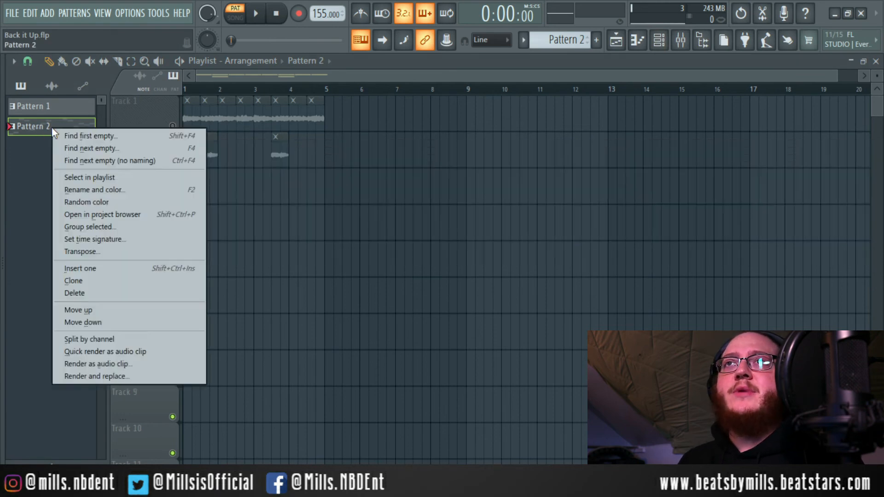
{"action": "left_click", "coordinate": [124, 352]}
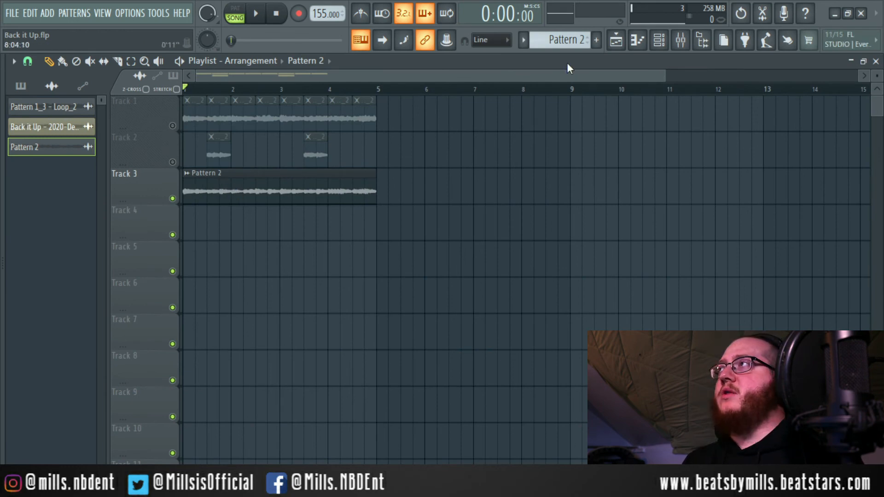
Step: Route the rendered Pattern 2 clip to mixer insert 2 with Fruity Chorus and Gross Beat, automating Gross Beat's mix level for the repeated clip
{"action": "left_click", "coordinate": [680, 41]}
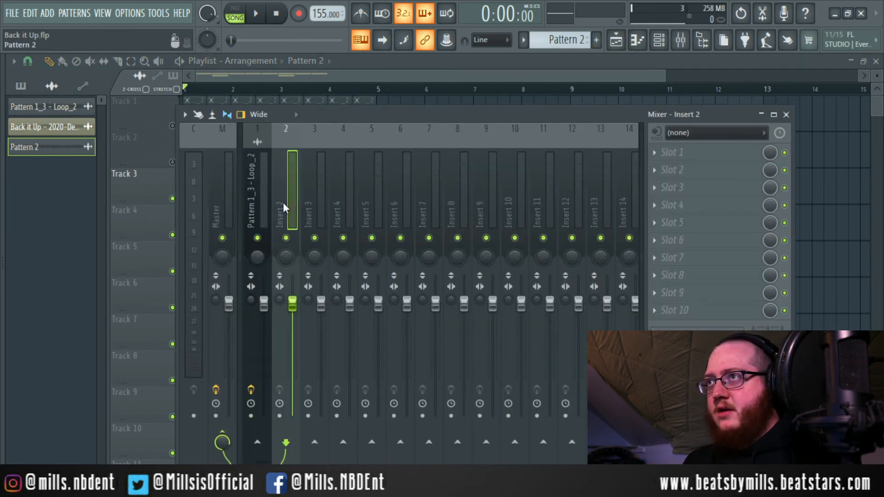
{"action": "key", "text": "ctrl+l"}
{"action": "left_click", "coordinate": [665, 152]}
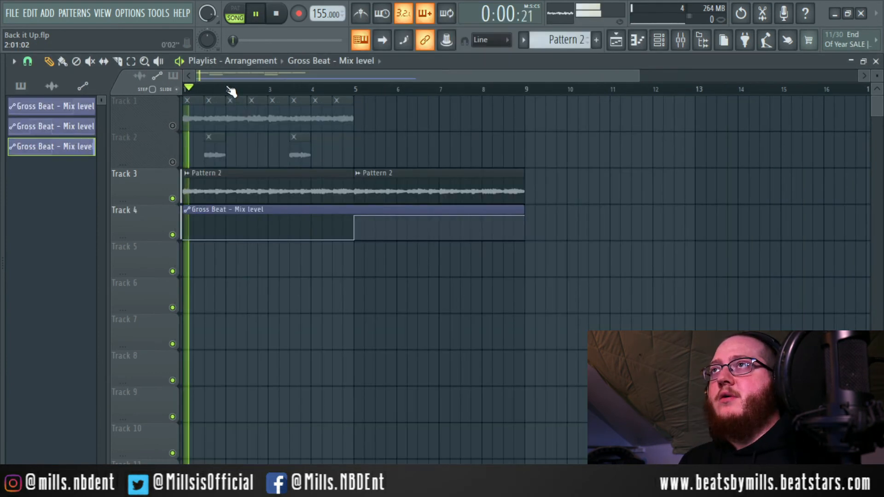
{"action": "scroll", "coordinate": [235, 85], "scroll_direction": "down", "scroll_amount": 3}
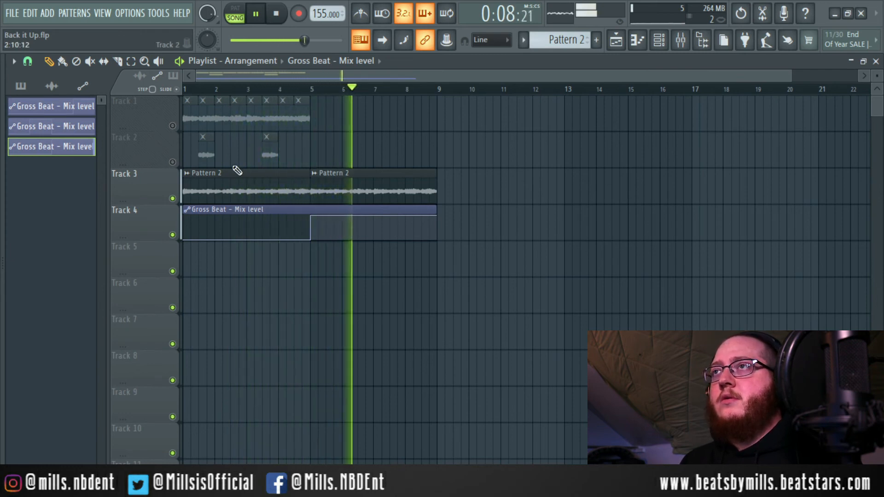
{"action": "key", "text": "space"}
Step: Load TDR Nova in slot 3 of the Pattern 2 mixer track and set its low-pass filter to about 4.5 kHz during playback
{"action": "left_click", "coordinate": [680, 40]}
{"action": "left_click", "coordinate": [656, 180]}
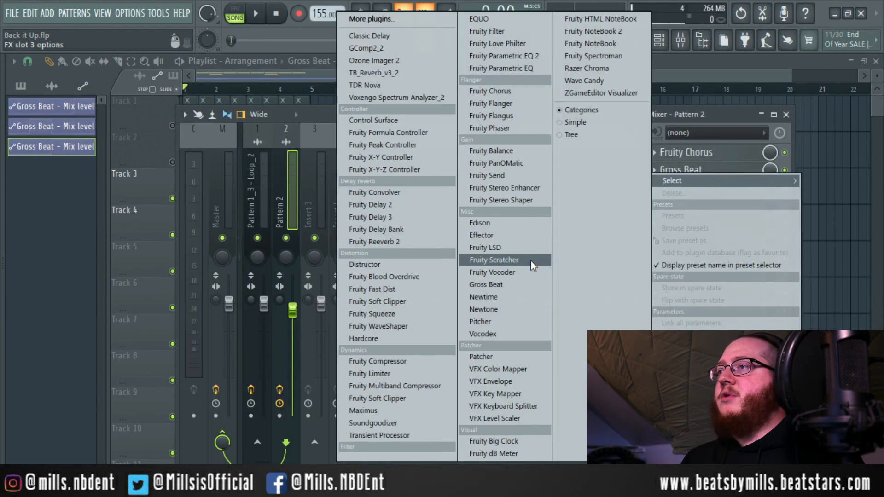
{"action": "left_click", "coordinate": [361, 86]}
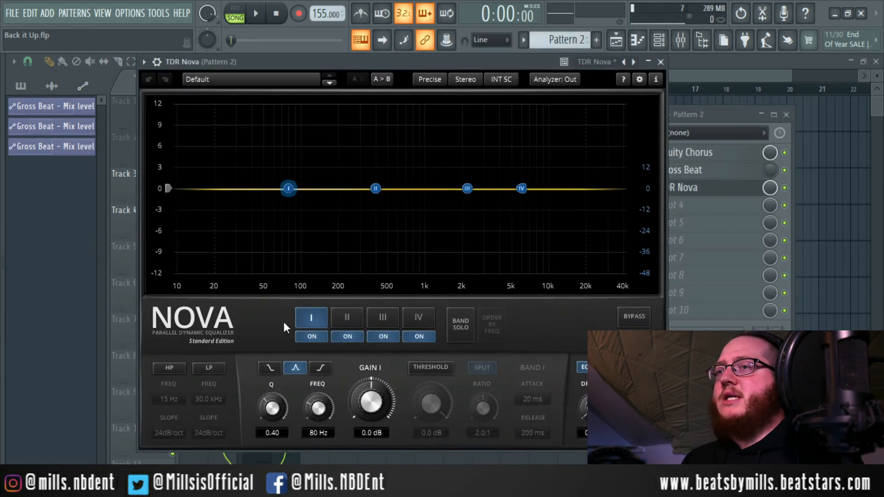
{"action": "left_click", "coordinate": [210, 368]}
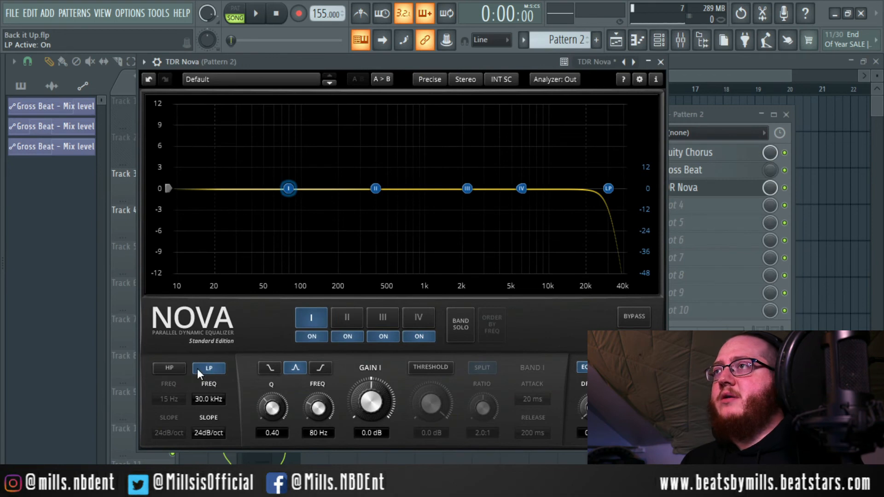
{"action": "key", "text": "space"}
{"action": "left_click_drag", "start_coordinate": [606, 188], "coordinate": [502, 209]}
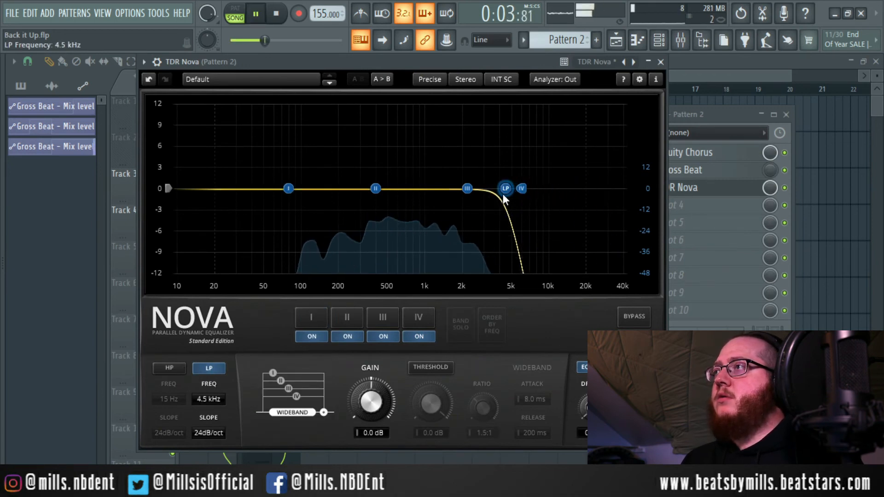
{"action": "left_click", "coordinate": [661, 61]}
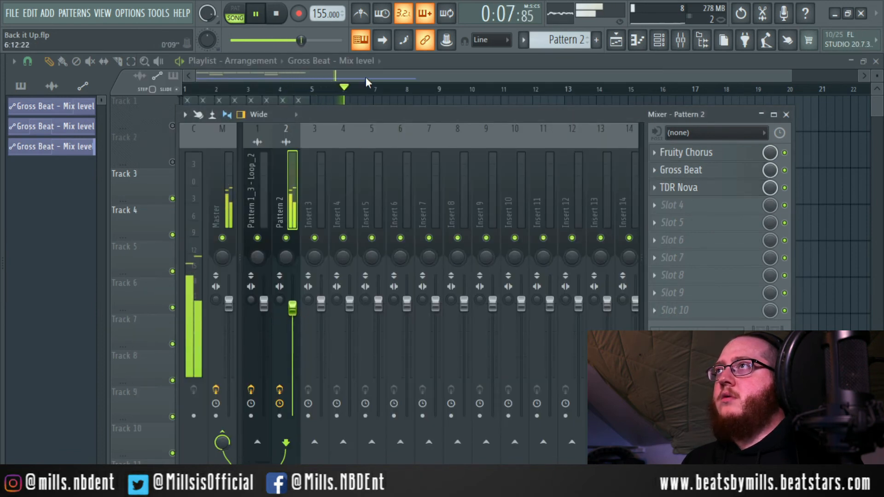
{"action": "key", "text": "F9"}
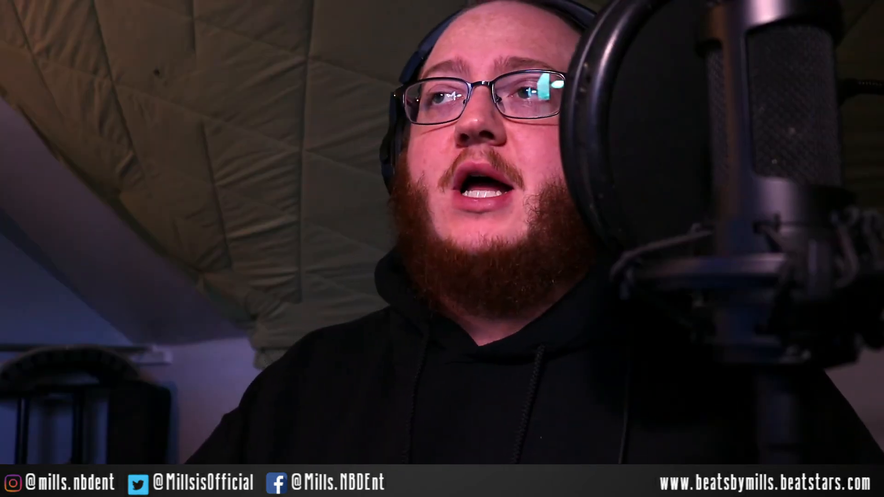